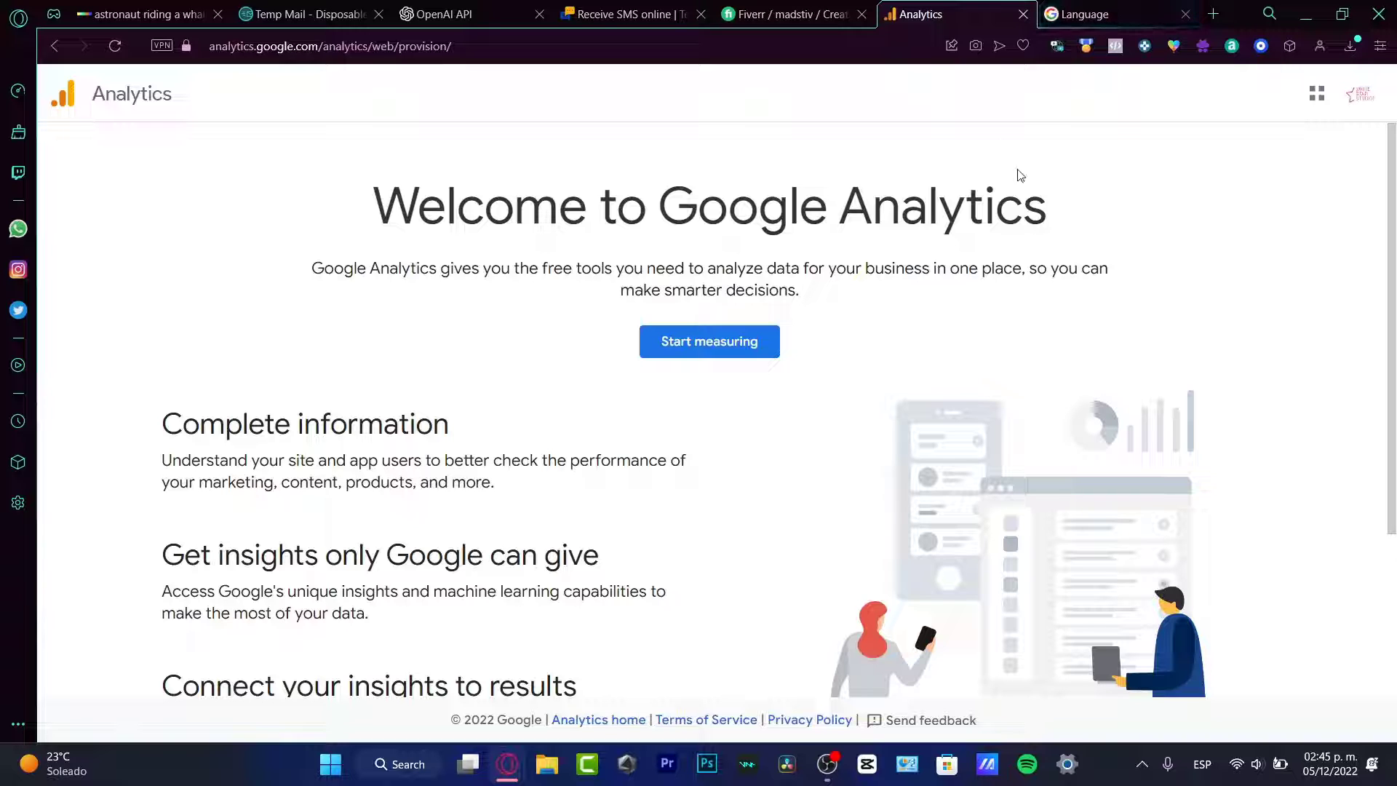
# Search Google for 'meta' and open the 'Meta - Home | Facebook' result.
pyautogui.click(1051, 13)
pyautogui.click(895, 40)
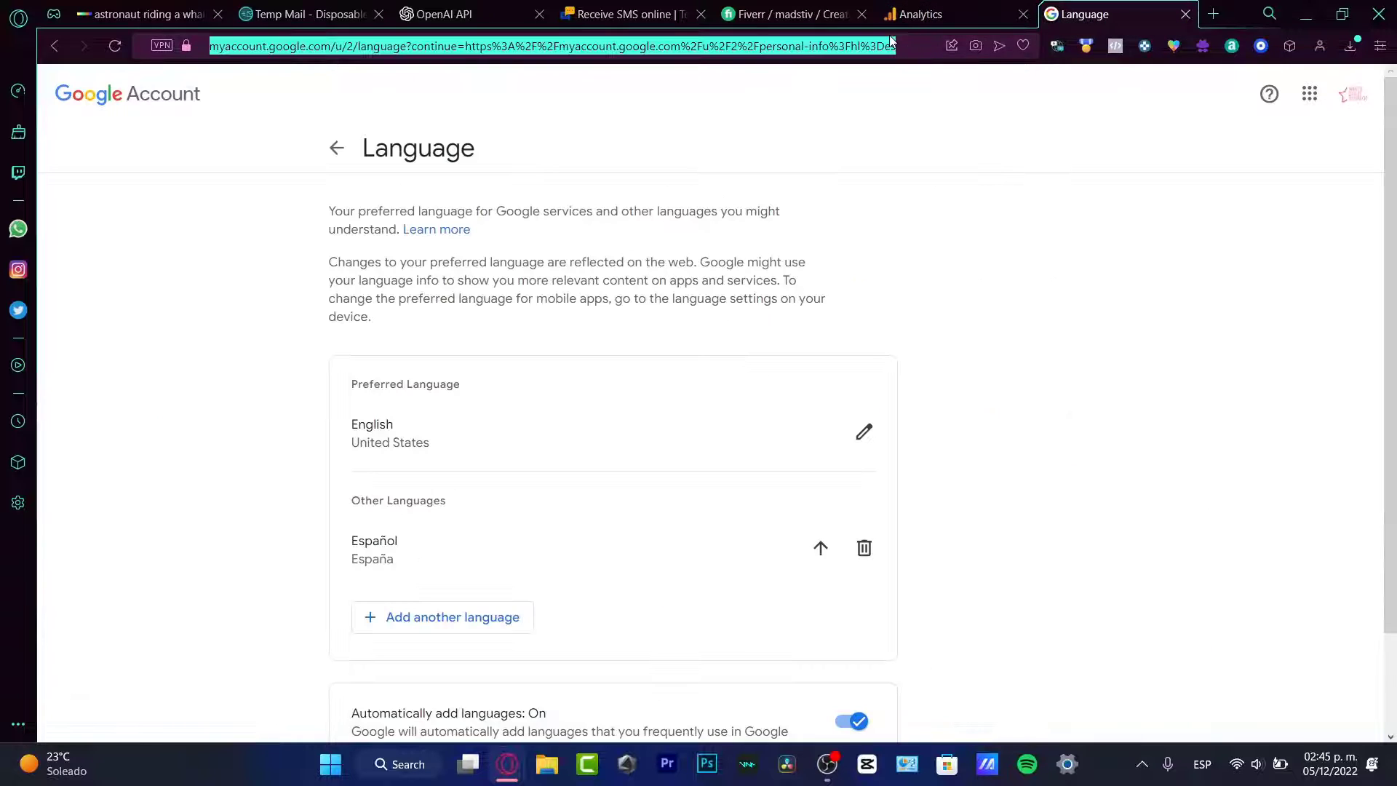
pyautogui.write('meta')
pyautogui.press('Return')
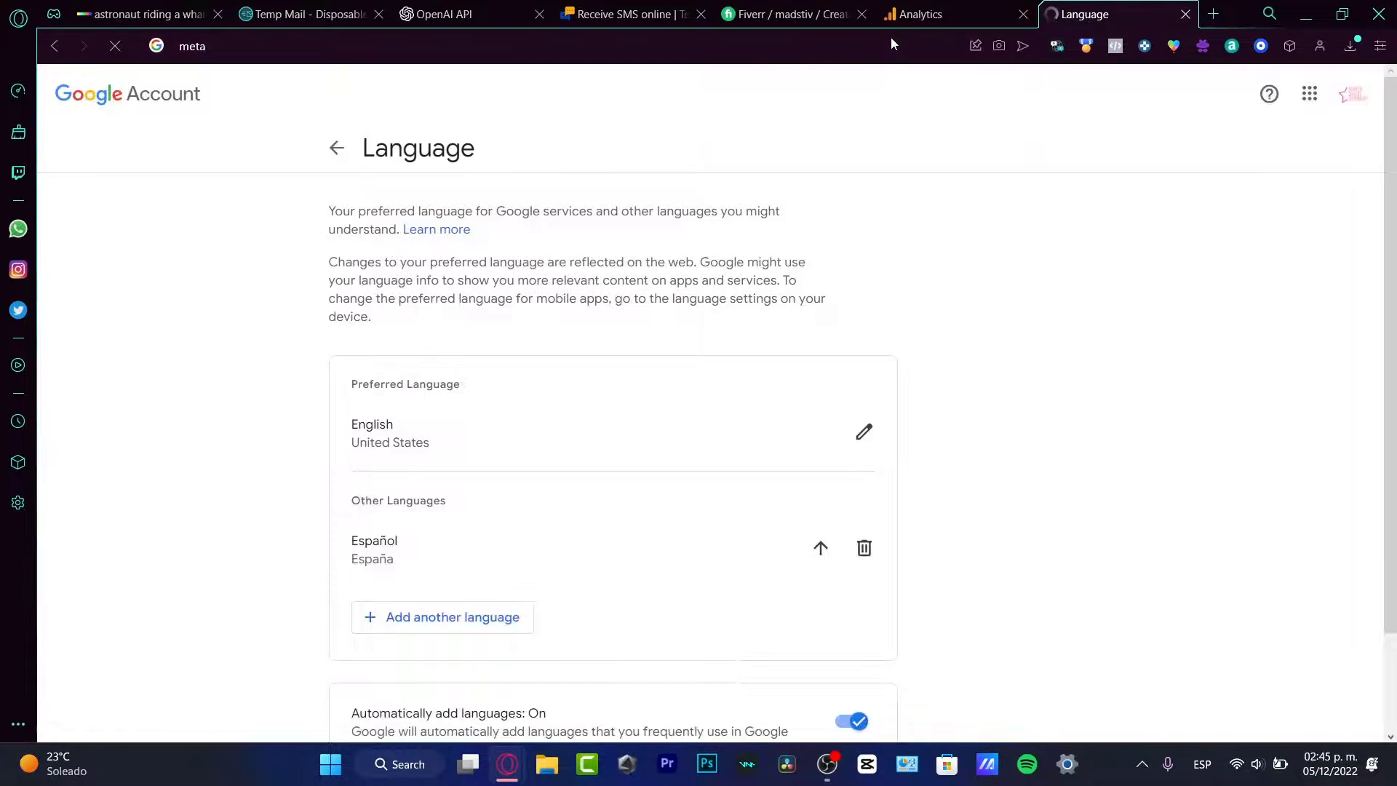
pyautogui.click(963, 16)
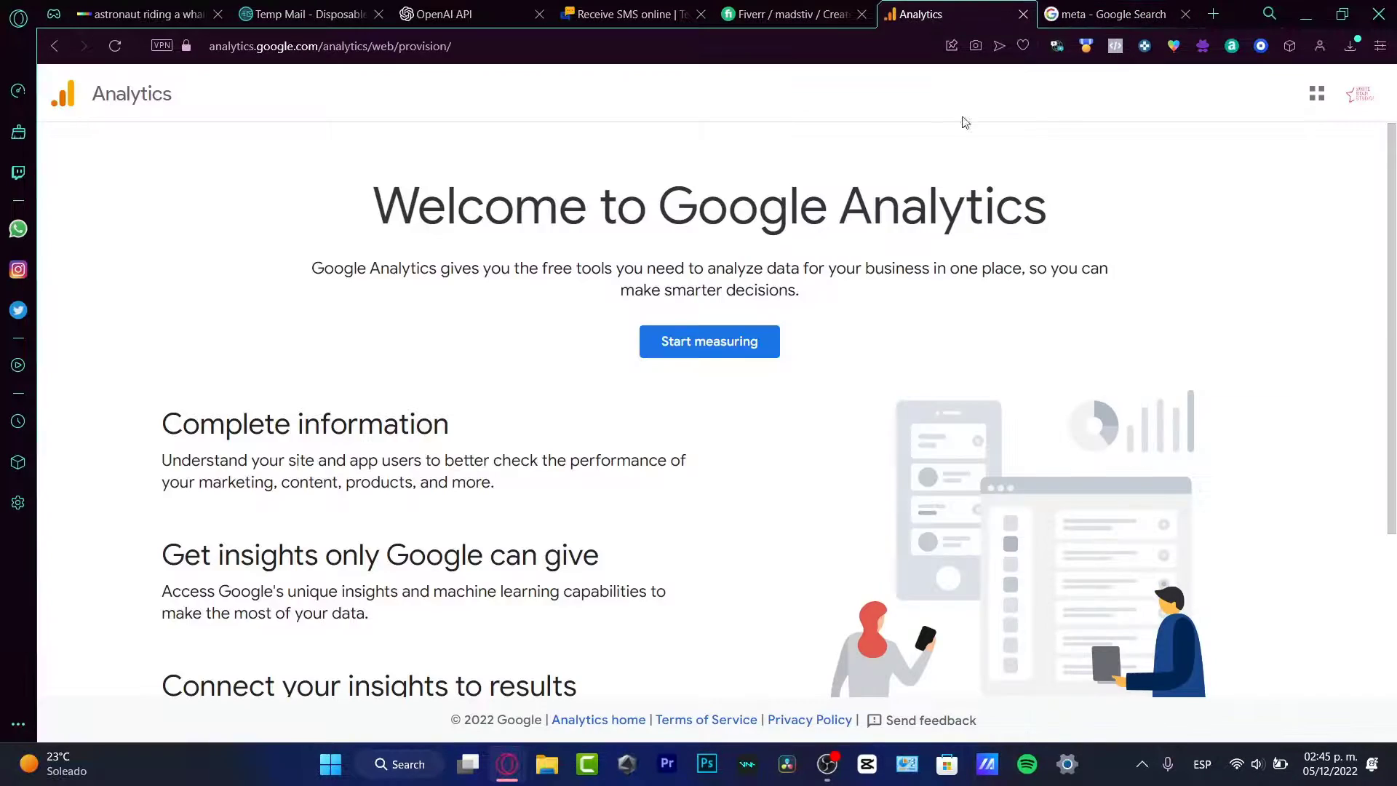
pyautogui.click(1099, 13)
pyautogui.scroll(-7, 721, 303)
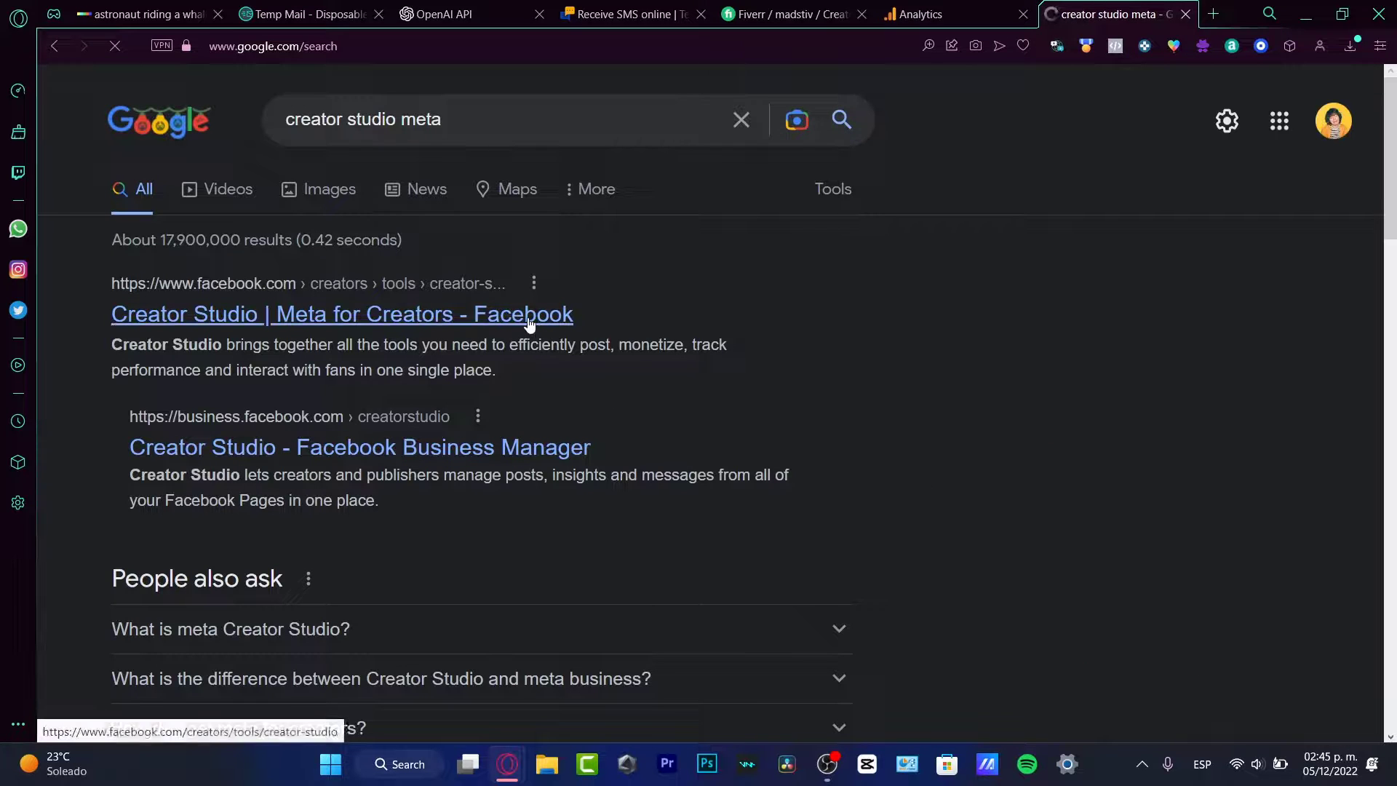
pyautogui.click(529, 324)
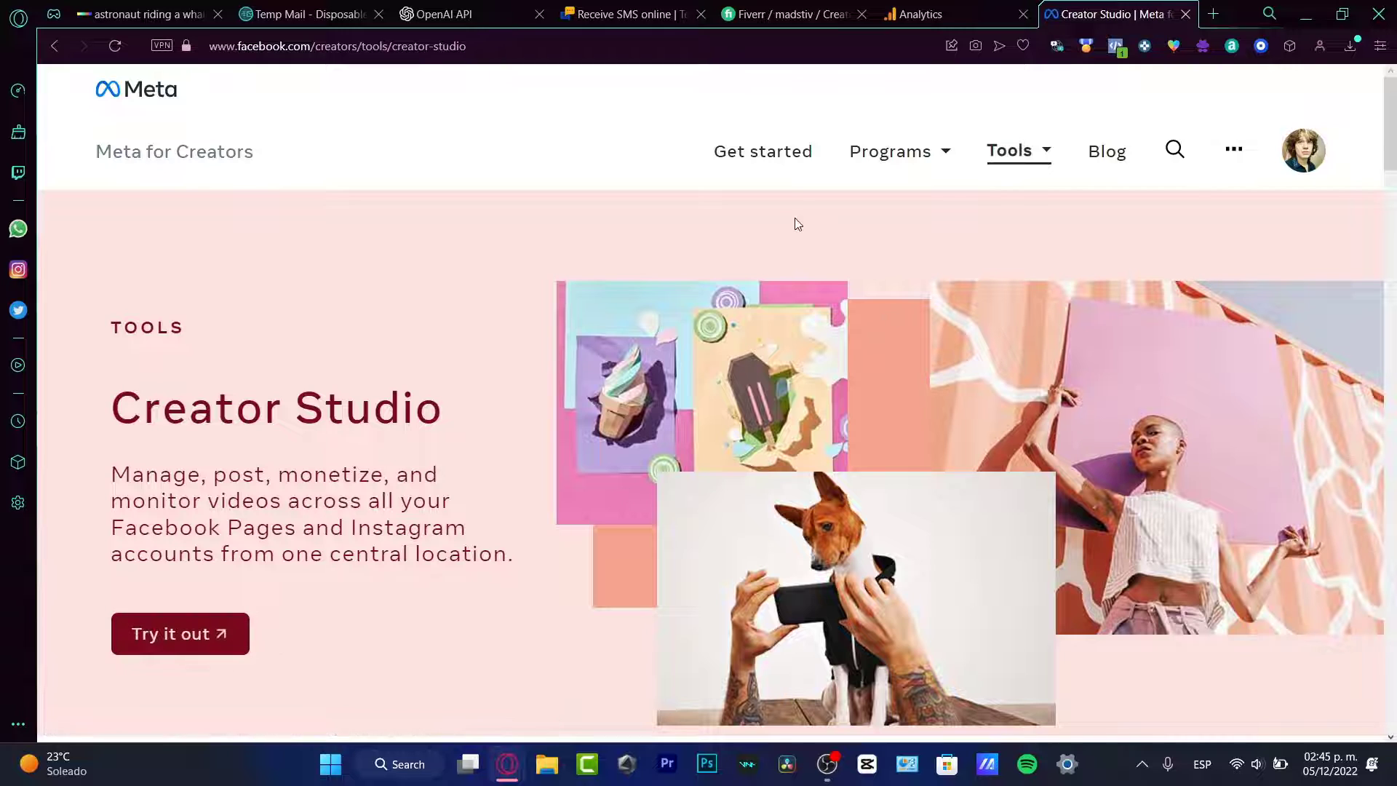
# Open the Meta for Creators 'Become a Meta creator' getting-started page, then go back to Analytics.
pyautogui.click(230, 155)
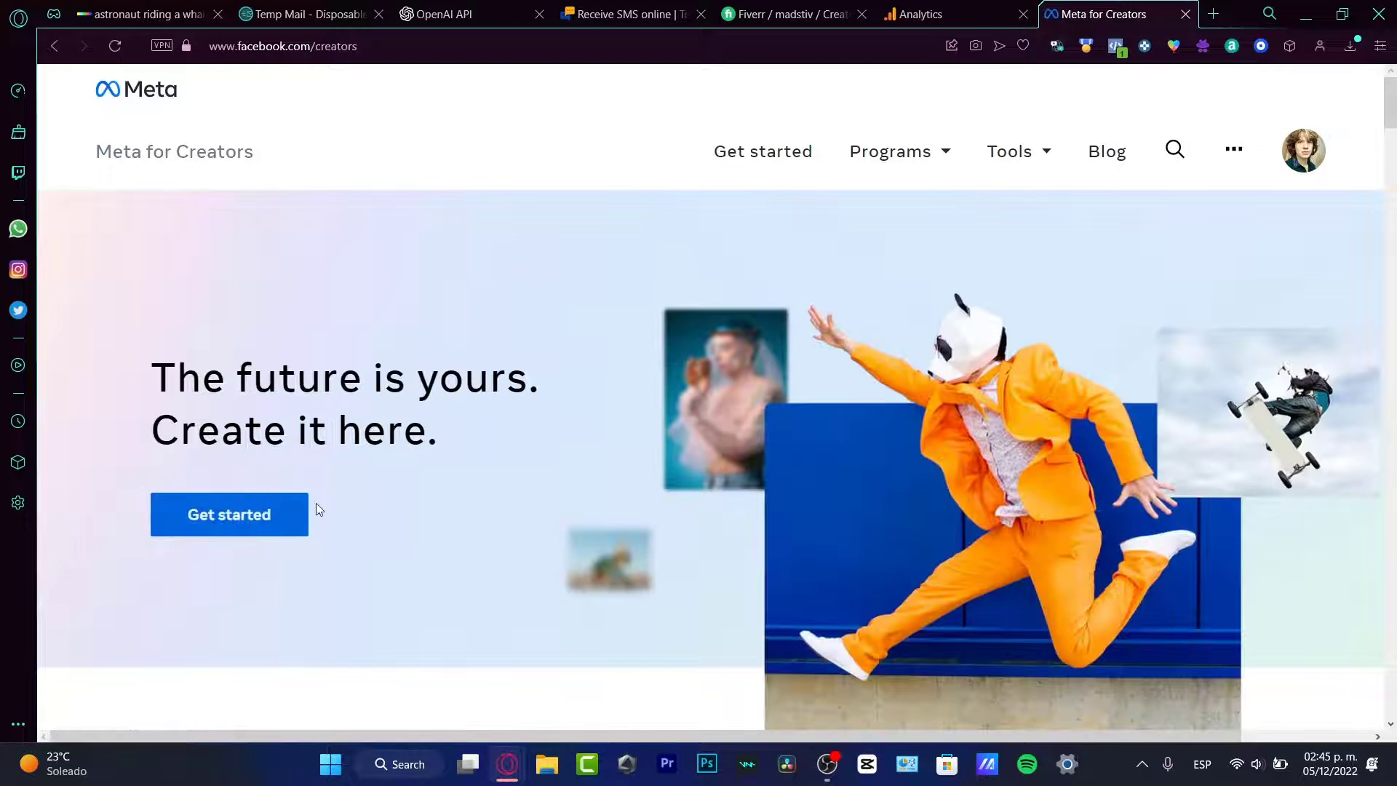
pyautogui.click(262, 529)
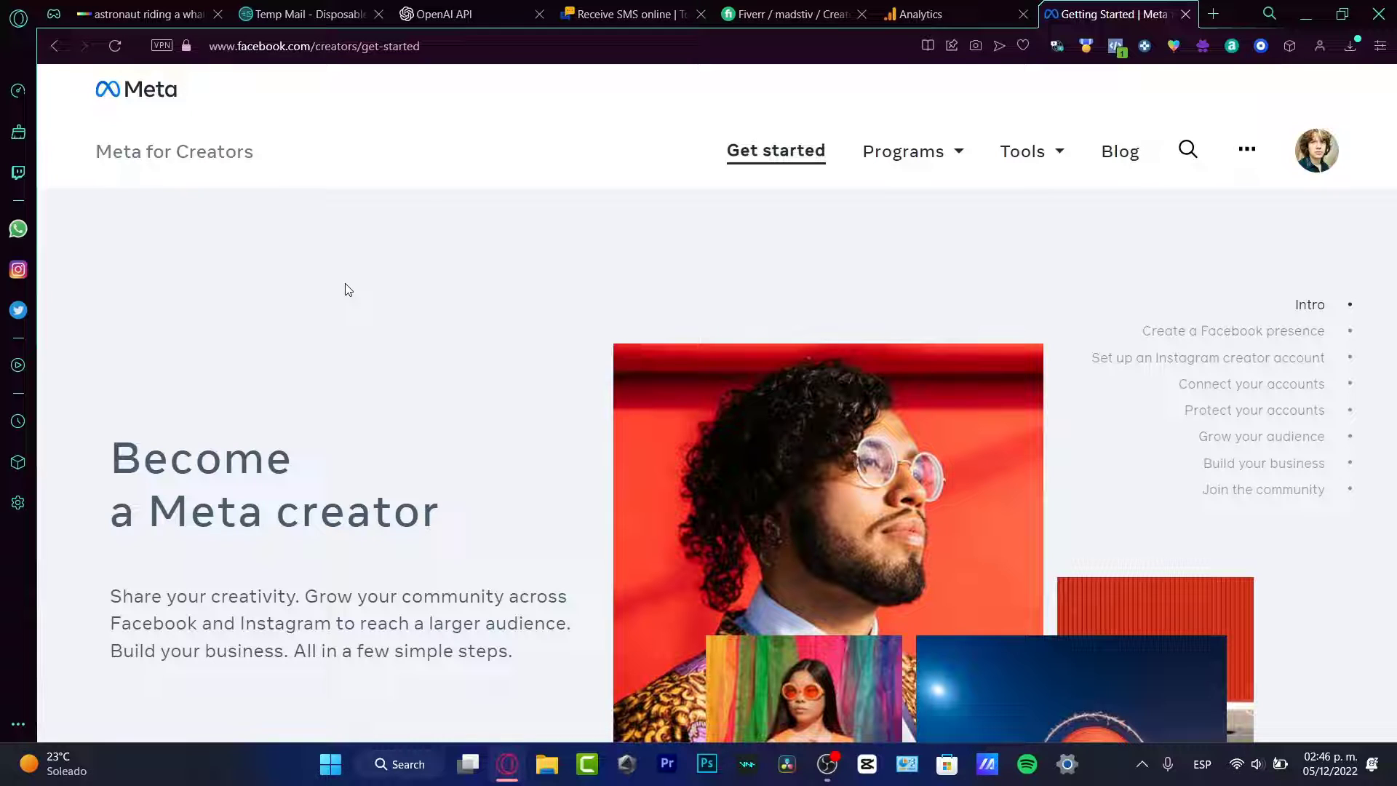
pyautogui.click(986, 11)
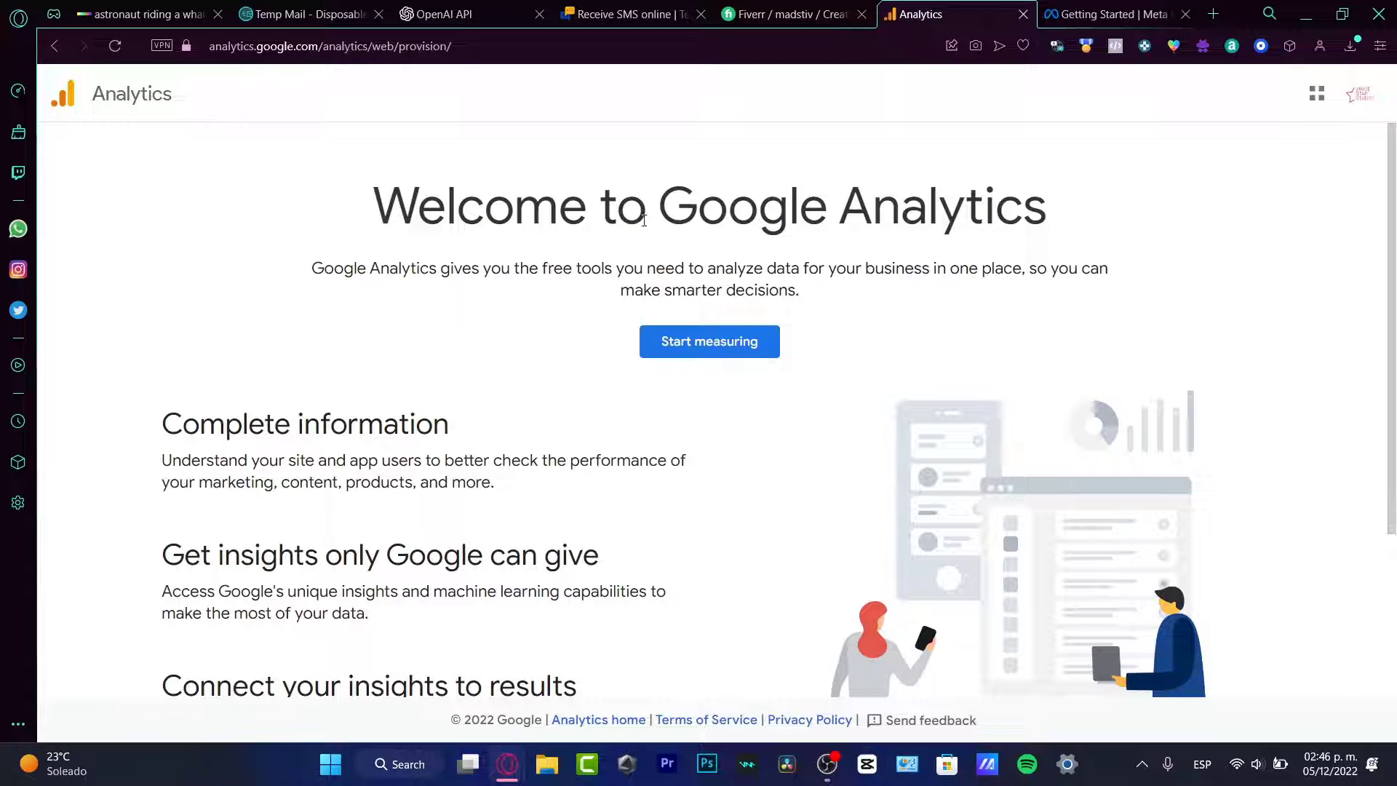
# Read over the Analytics welcome heading, glance at the Meta page again, and return to Analytics.
pyautogui.moveTo(645, 218); pyautogui.dragTo(1054, 231)
pyautogui.click(1007, 302)
pyautogui.moveTo(547, 270); pyautogui.dragTo(1109, 271)
pyautogui.click(874, 314)
pyautogui.click(1100, 16)
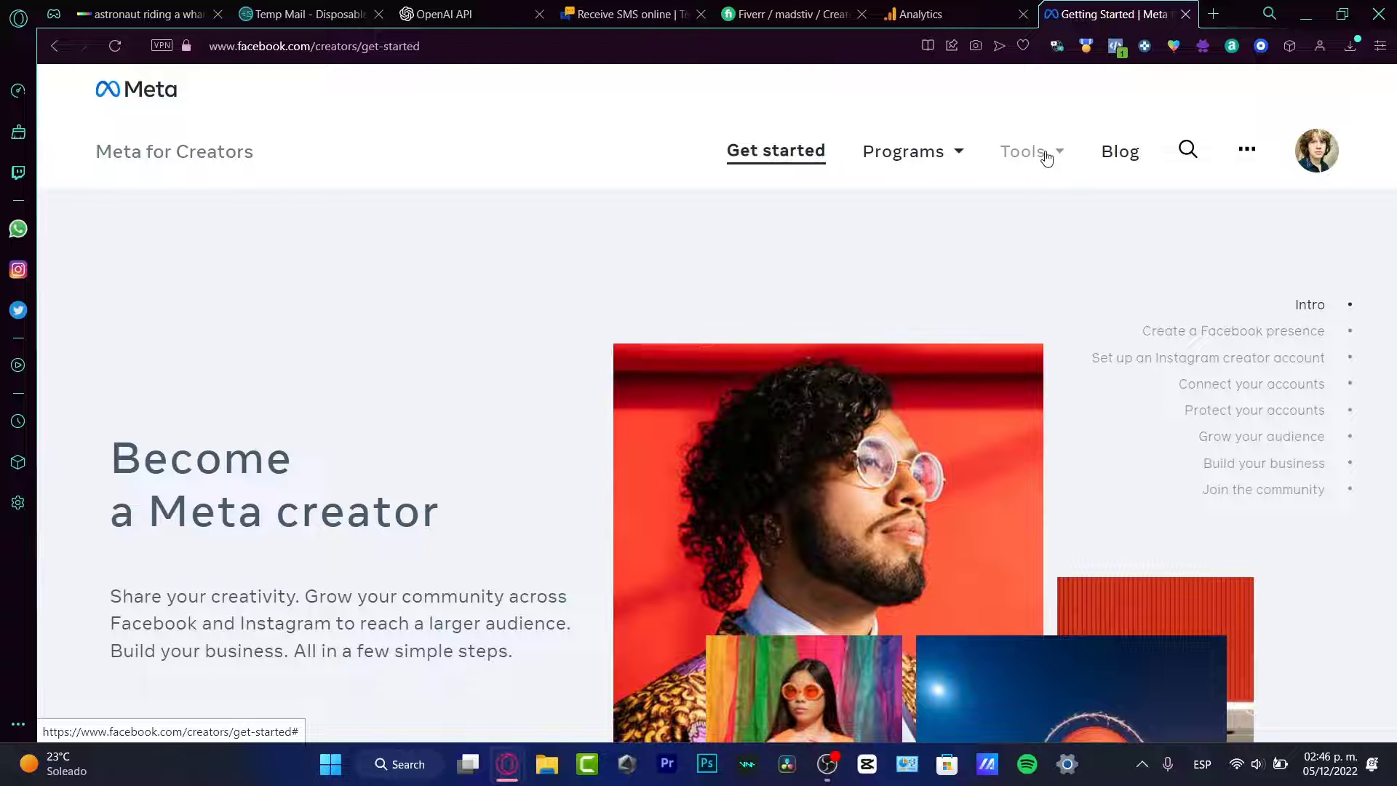
pyautogui.click(953, 13)
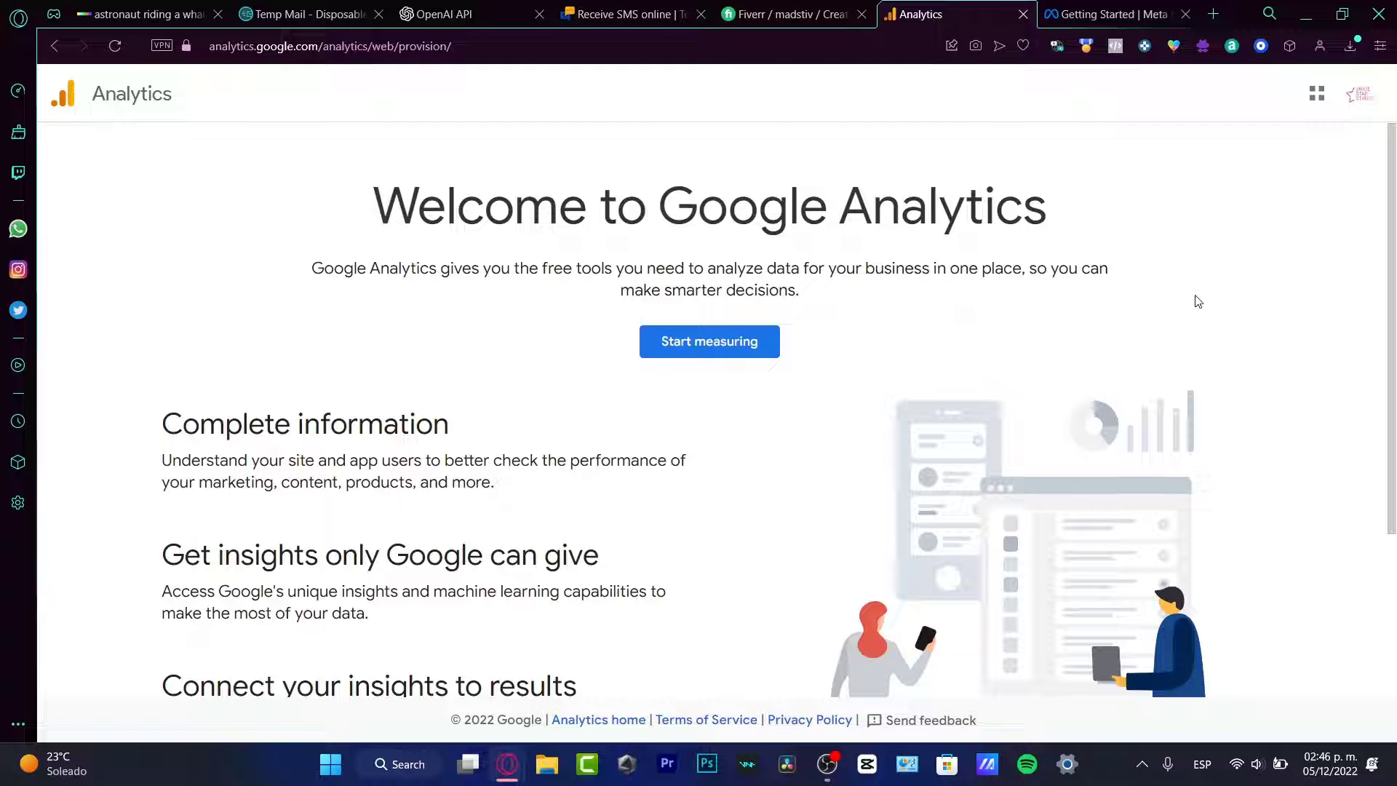
# Check which Google account is signed in, then choose Start measuring.
pyautogui.click(1360, 95)
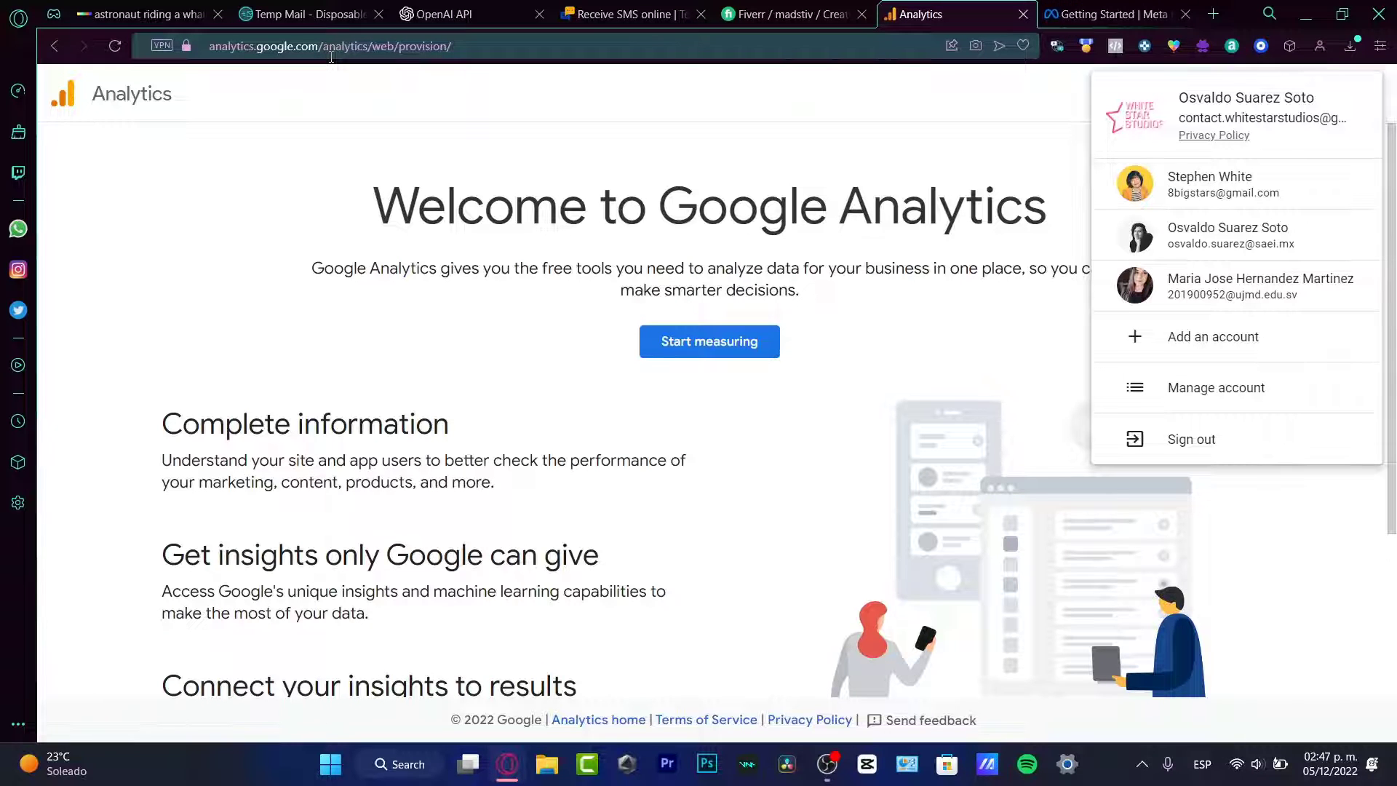
pyautogui.click(724, 342)
pyautogui.click(739, 349)
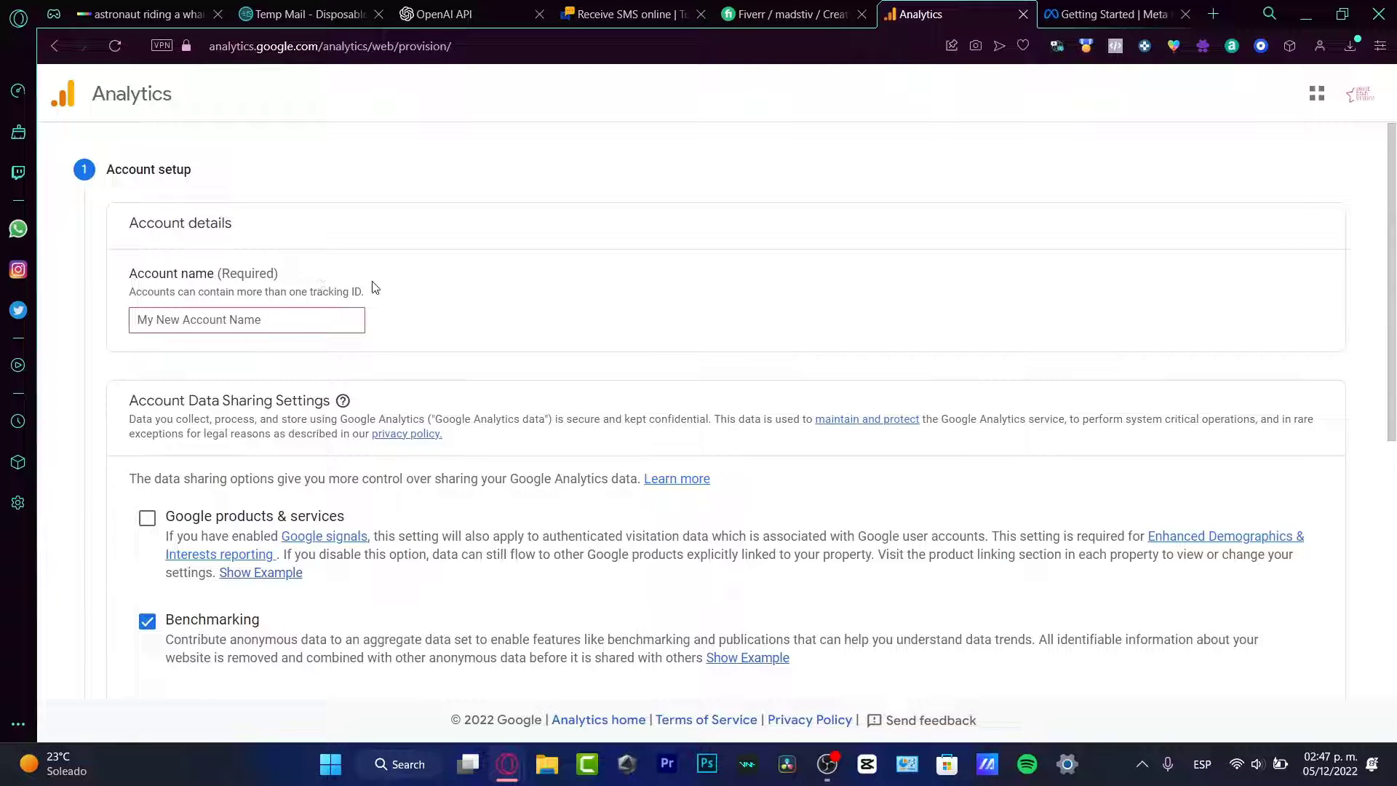
# Enter 'whitestar' as the Account name.
pyautogui.moveTo(366, 291); pyautogui.dragTo(301, 291)
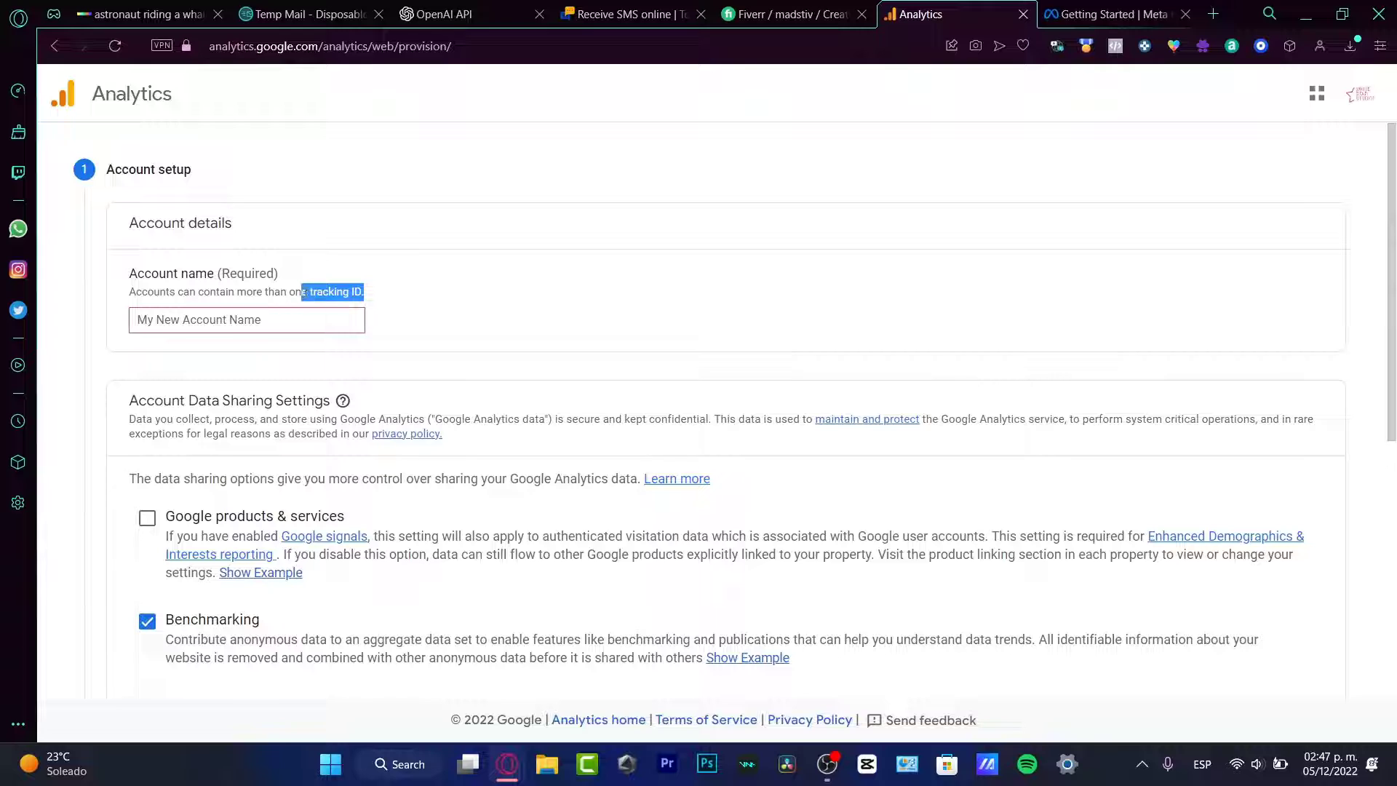
pyautogui.click(375, 309)
pyautogui.click(325, 324)
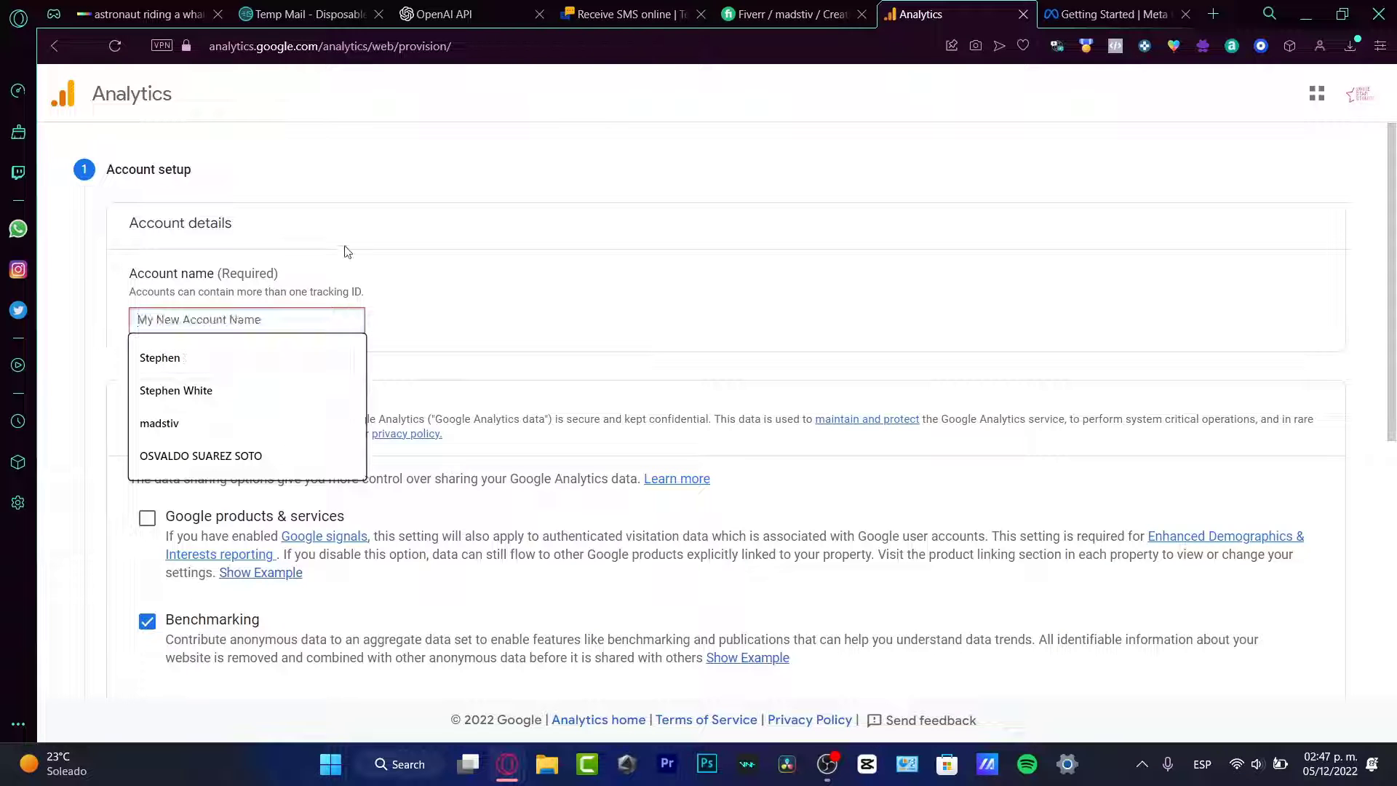
pyautogui.write('ad')
pyautogui.press('BackSpace')
pyautogui.press('BackSpace')
pyautogui.write('w')
pyautogui.press('BackSpace')
pyautogui.write('whitestar')
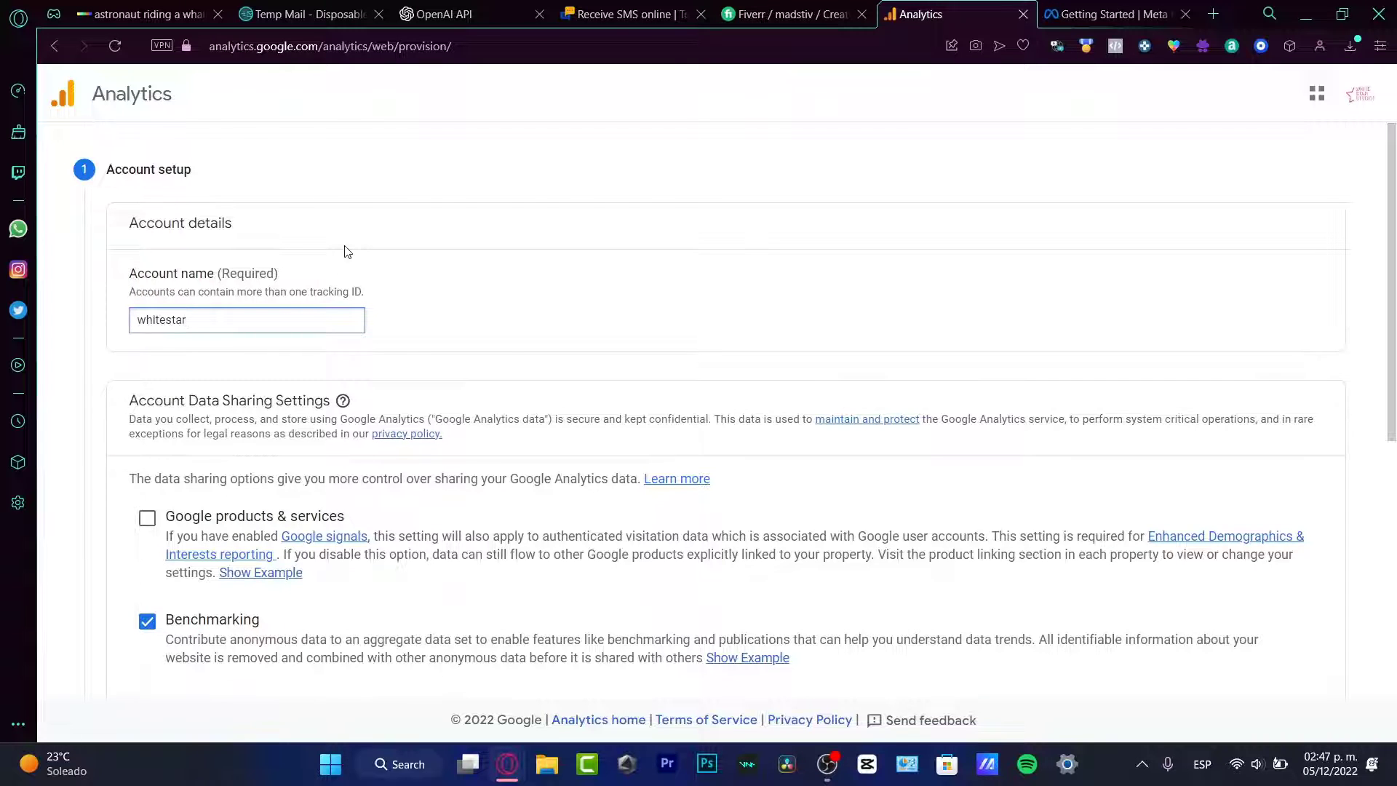
# Enable data sharing with Google products & services.
pyautogui.scroll(-4, 344, 251)
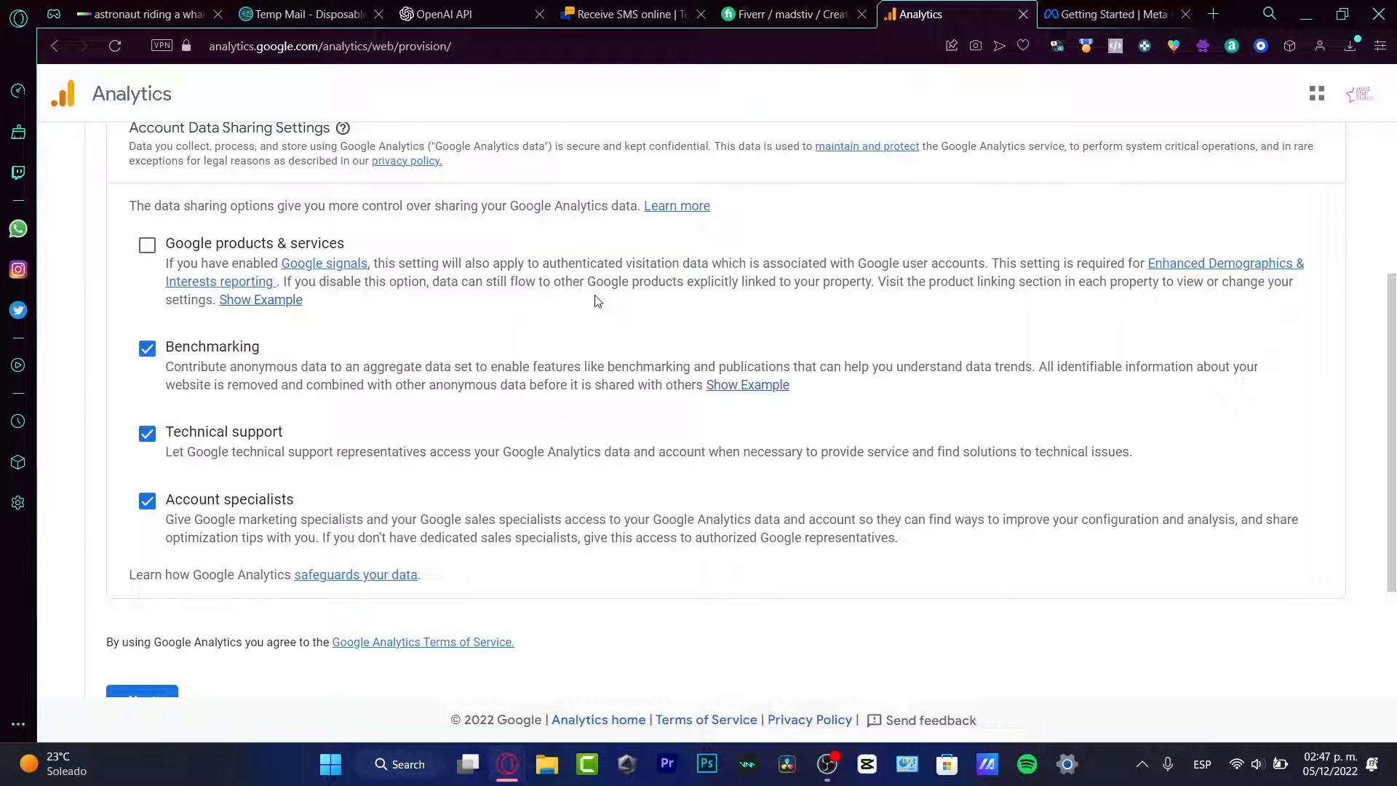
pyautogui.click(147, 245)
pyautogui.scroll(-3, 195, 492)
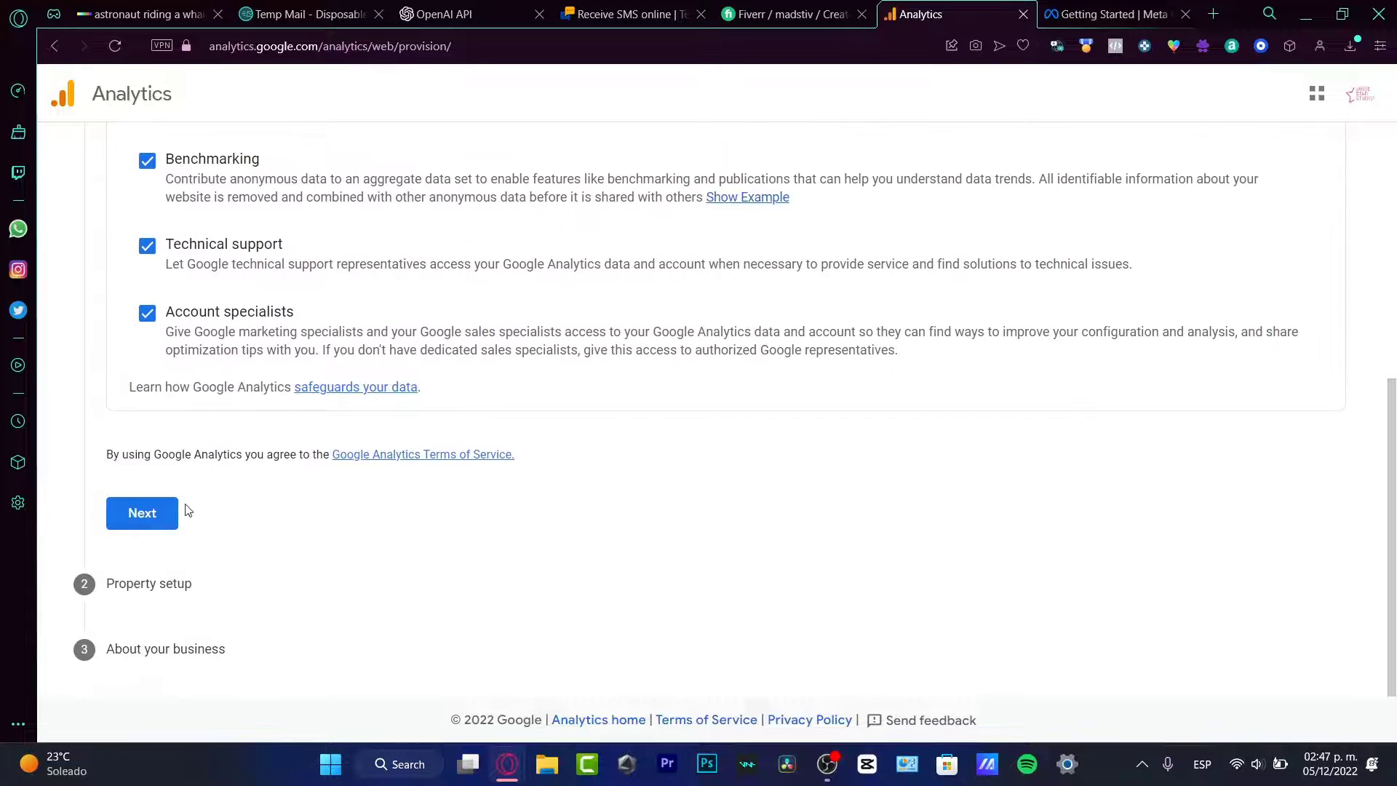
# On Property setup, enter 'madstiv_analytics' as the property name.
pyautogui.click(145, 508)
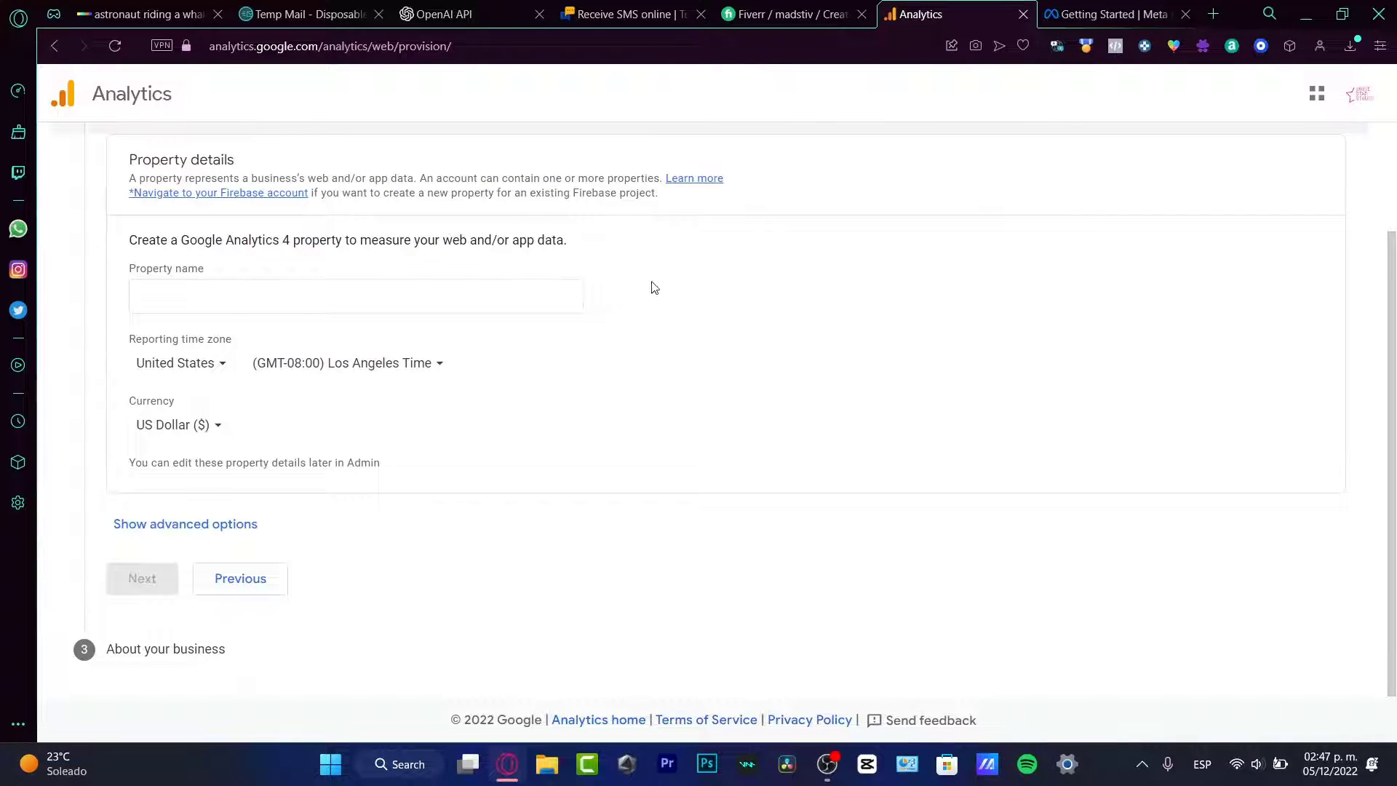
pyautogui.click(275, 291)
pyautogui.click(275, 291)
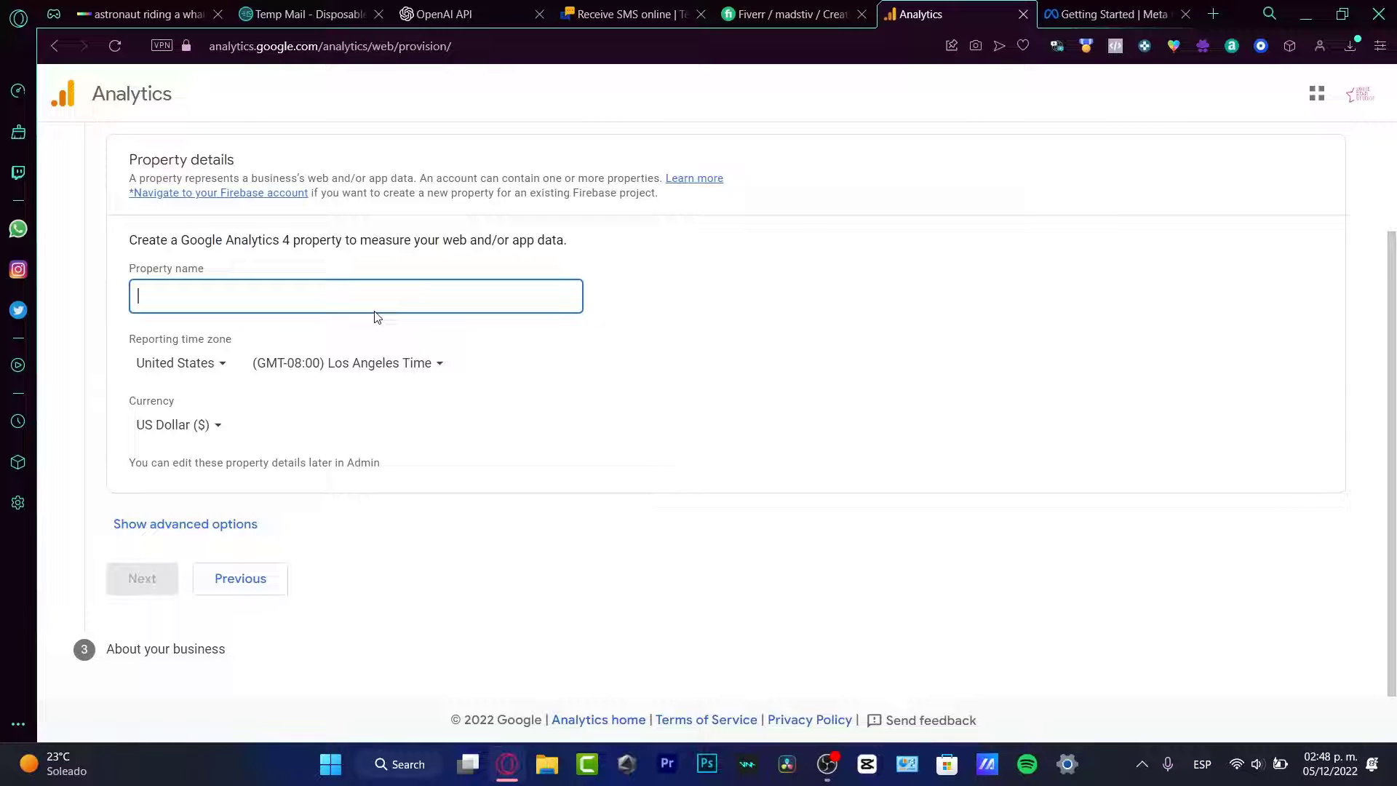
pyautogui.write('madstive')
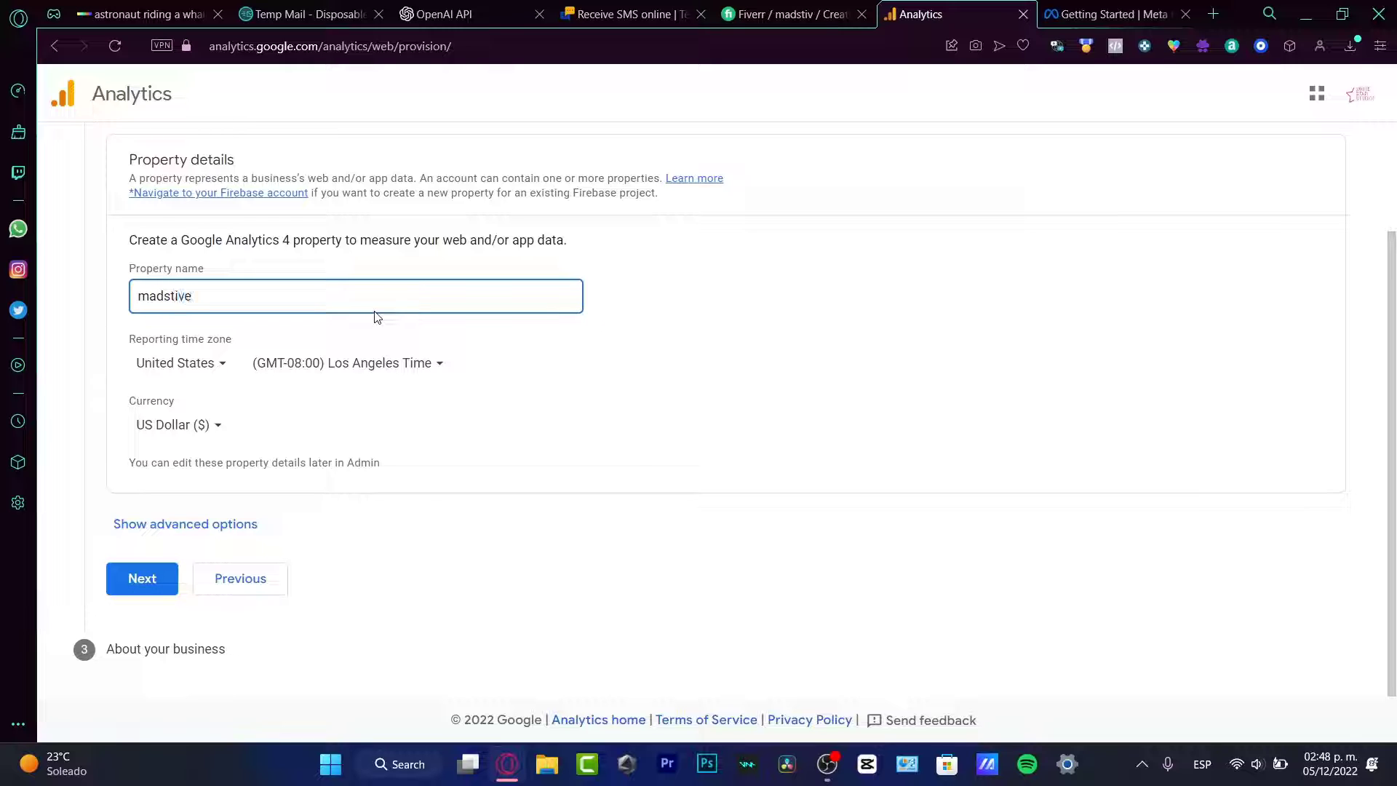
pyautogui.press('BackSpace')
pyautogui.write('_analytics')
pyautogui.doubleClick(434, 290)
pyautogui.click(368, 302)
# Keep the United States time zone and US Dollar, and leave advanced options hidden.
pyautogui.click(209, 369)
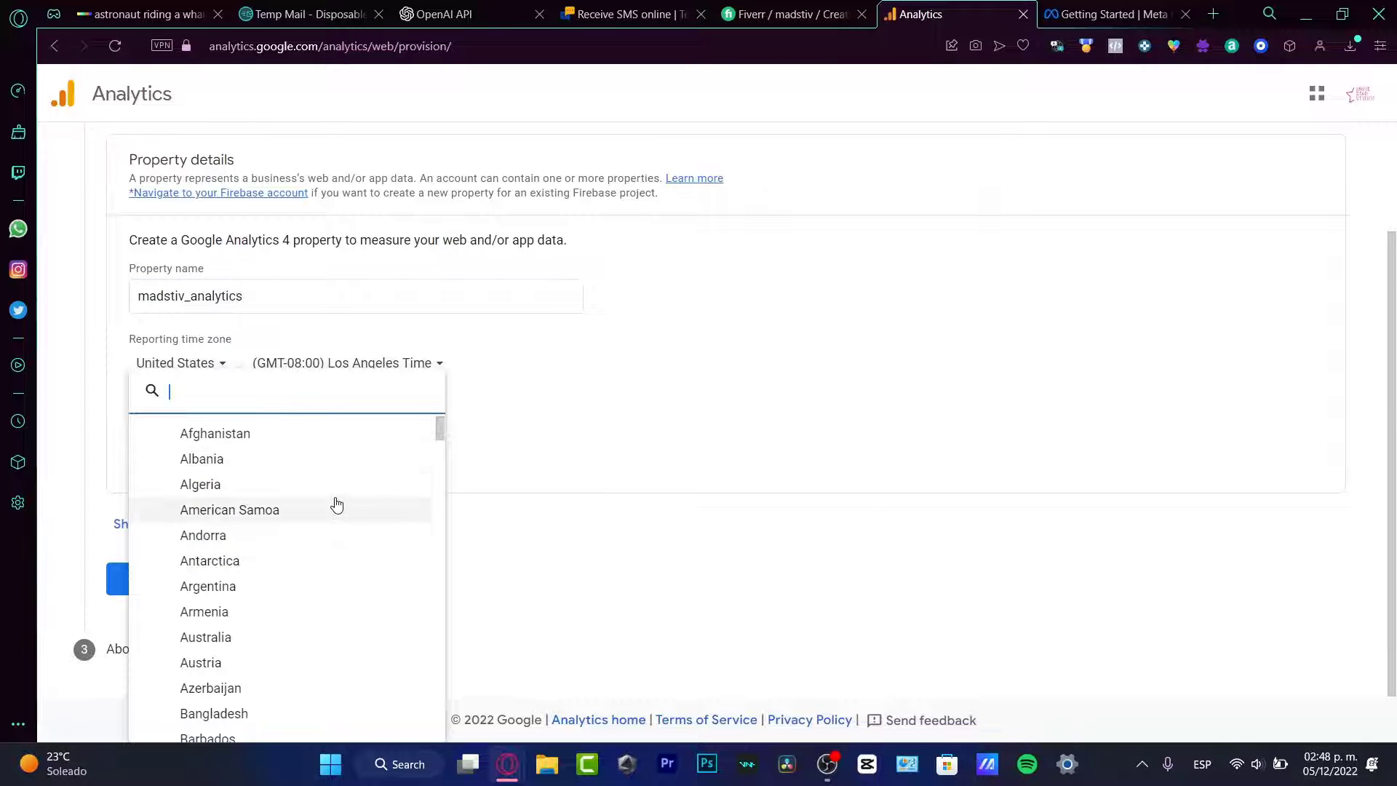
pyautogui.scroll(-10, 345, 516)
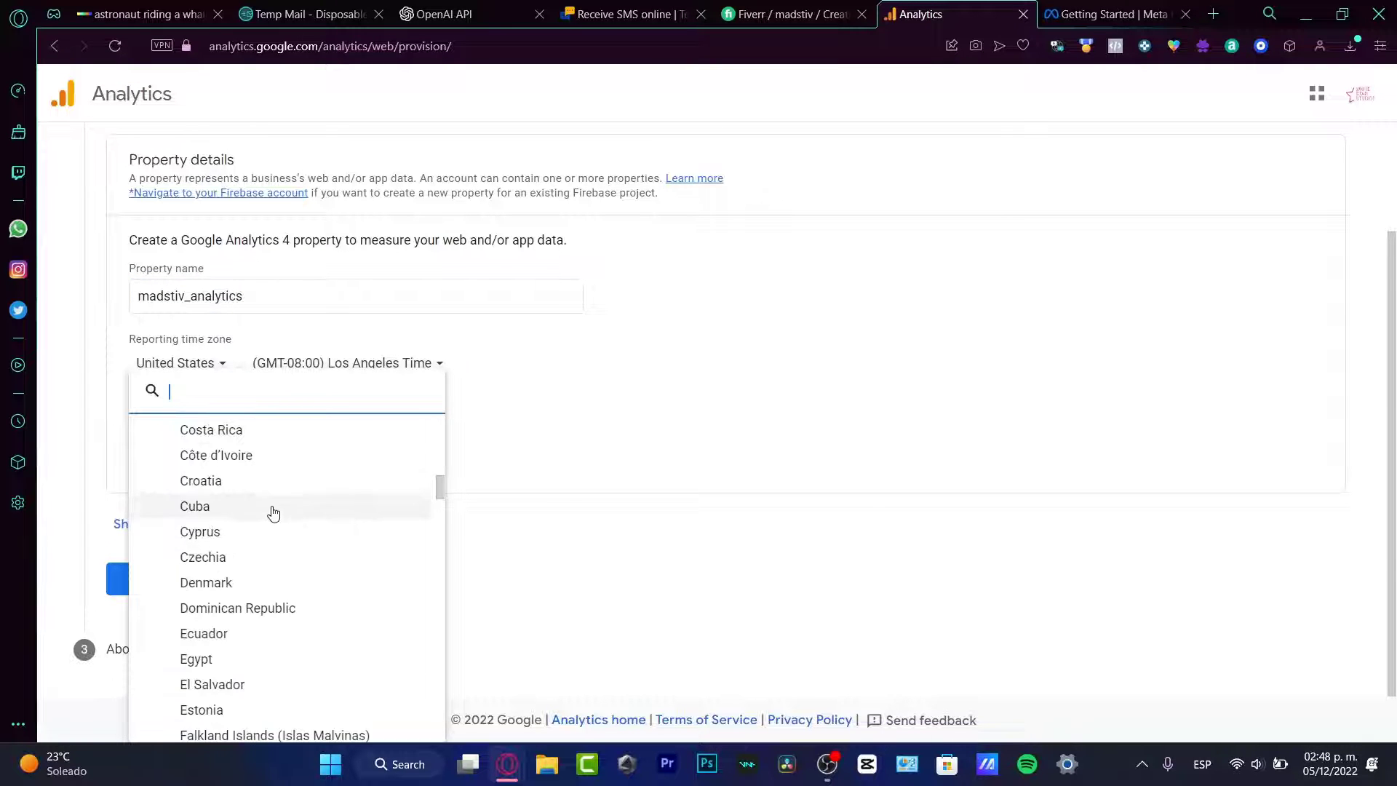
pyautogui.scroll(-5, 337, 627)
pyautogui.click(710, 442)
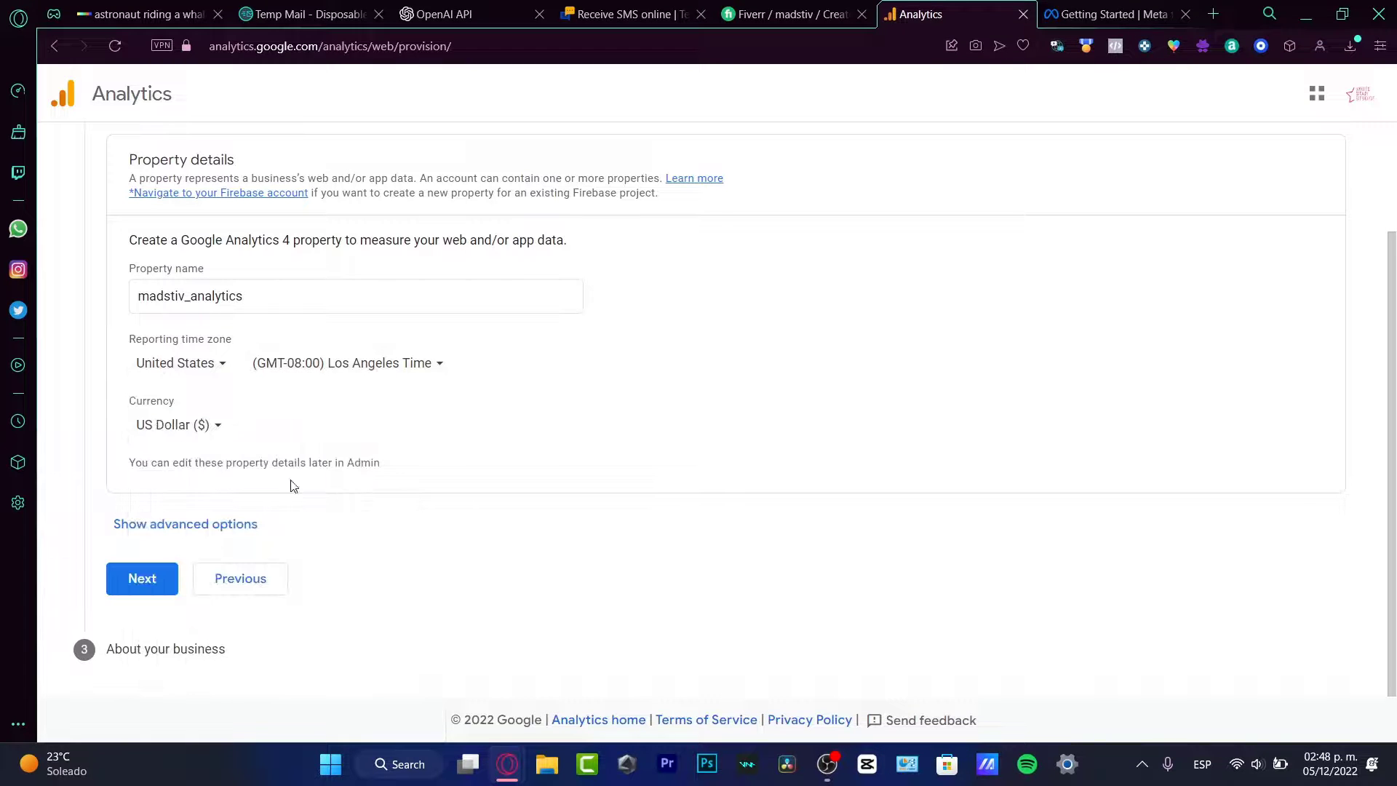
pyautogui.click(215, 523)
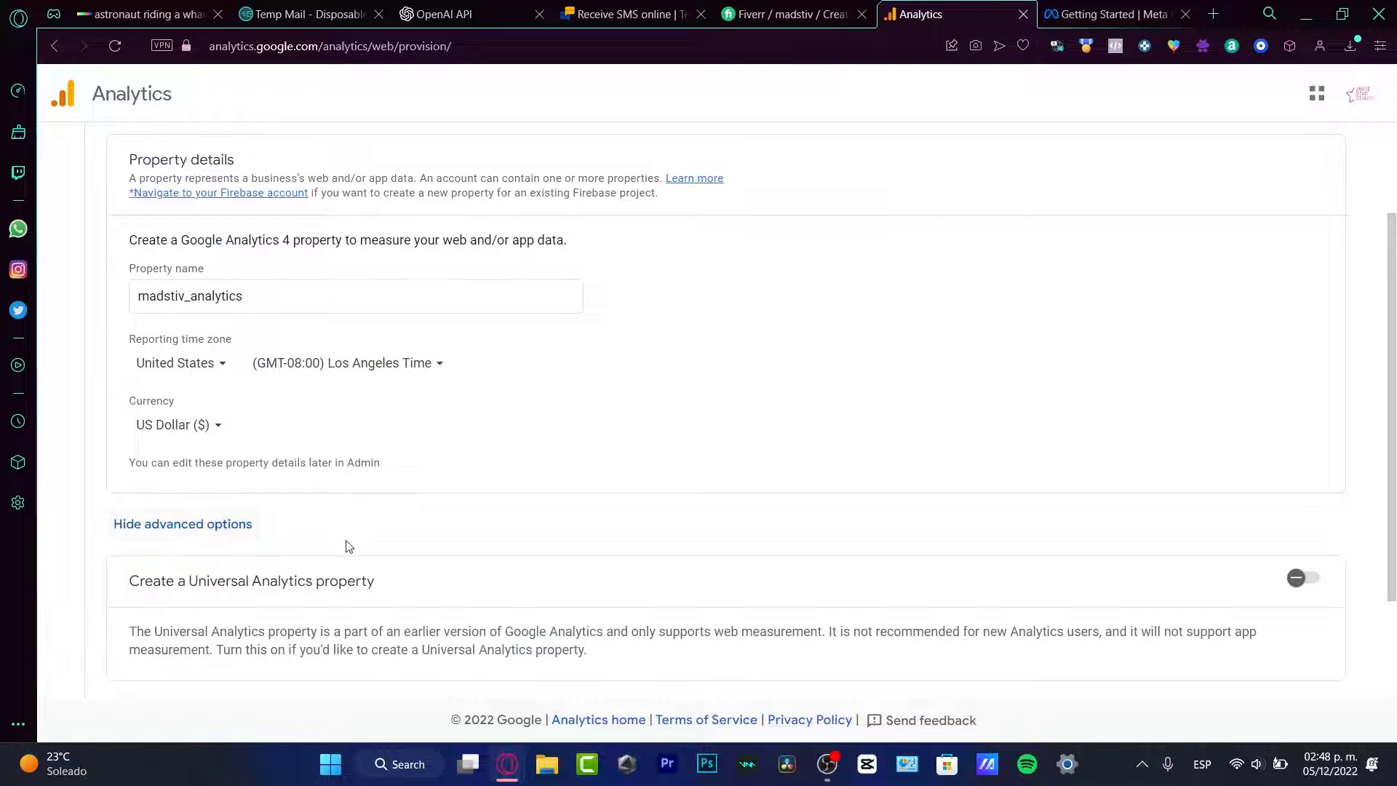
pyautogui.scroll(-2, 393, 477)
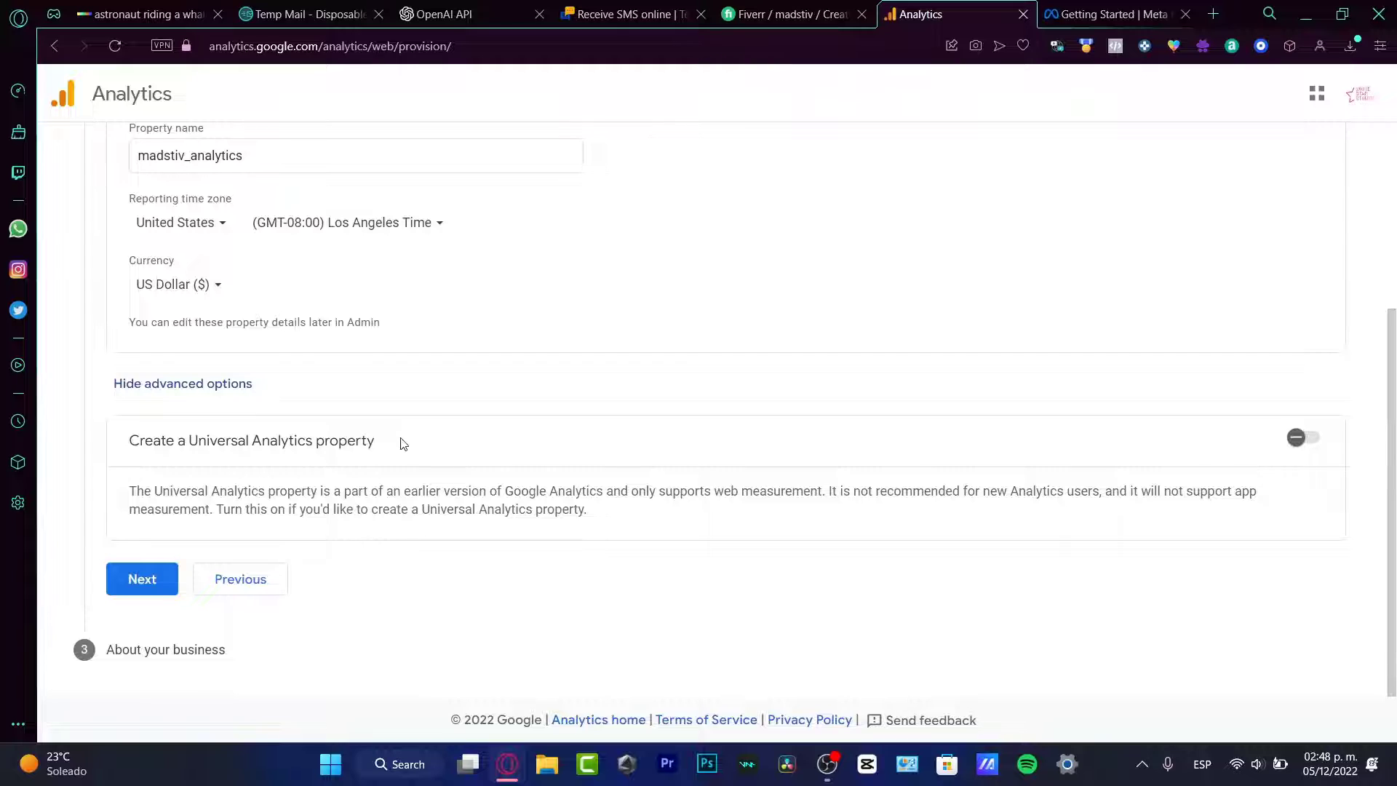
pyautogui.moveTo(189, 441); pyautogui.dragTo(383, 462)
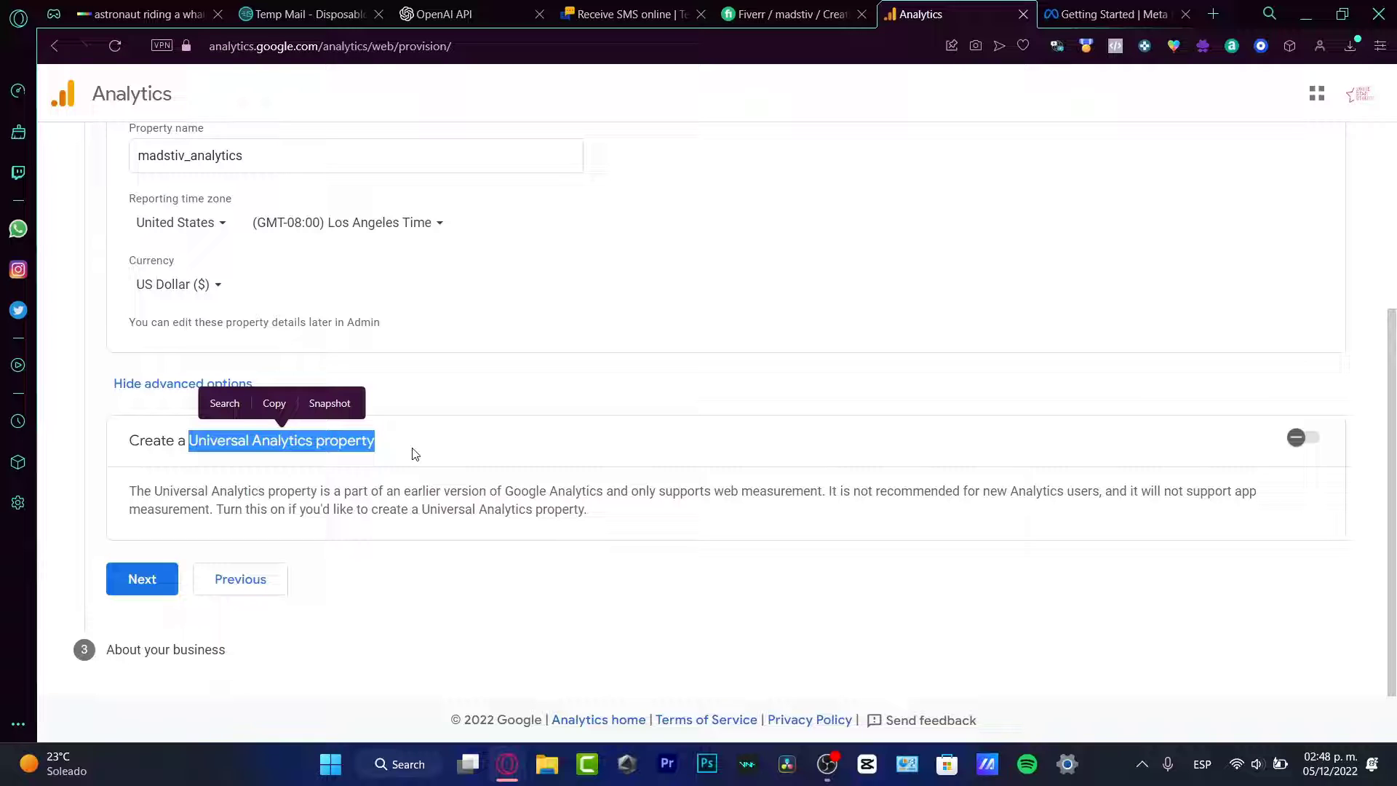
pyautogui.click(219, 383)
# Set the industry category to Games and the business size to Small (1 to 10 employees).
pyautogui.click(172, 582)
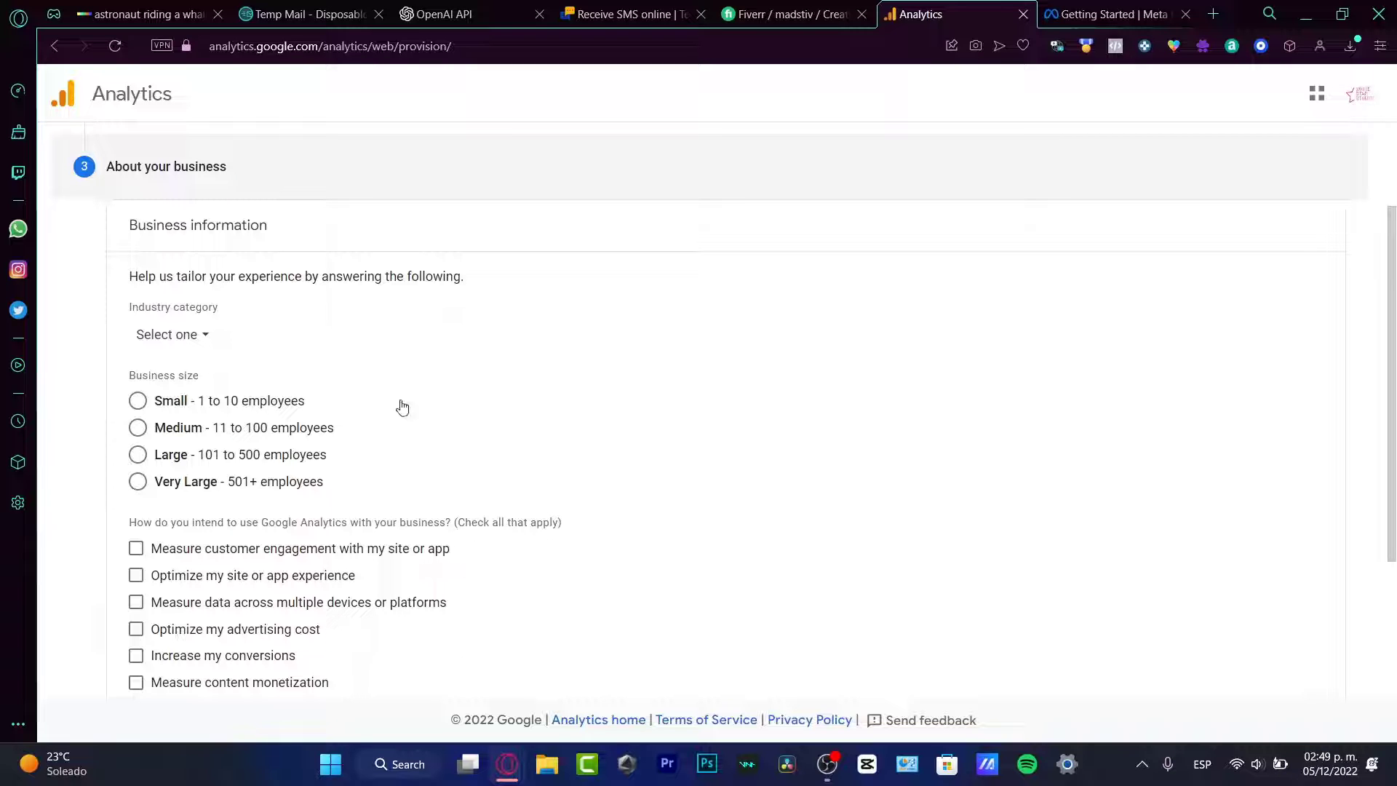
pyautogui.click(200, 340)
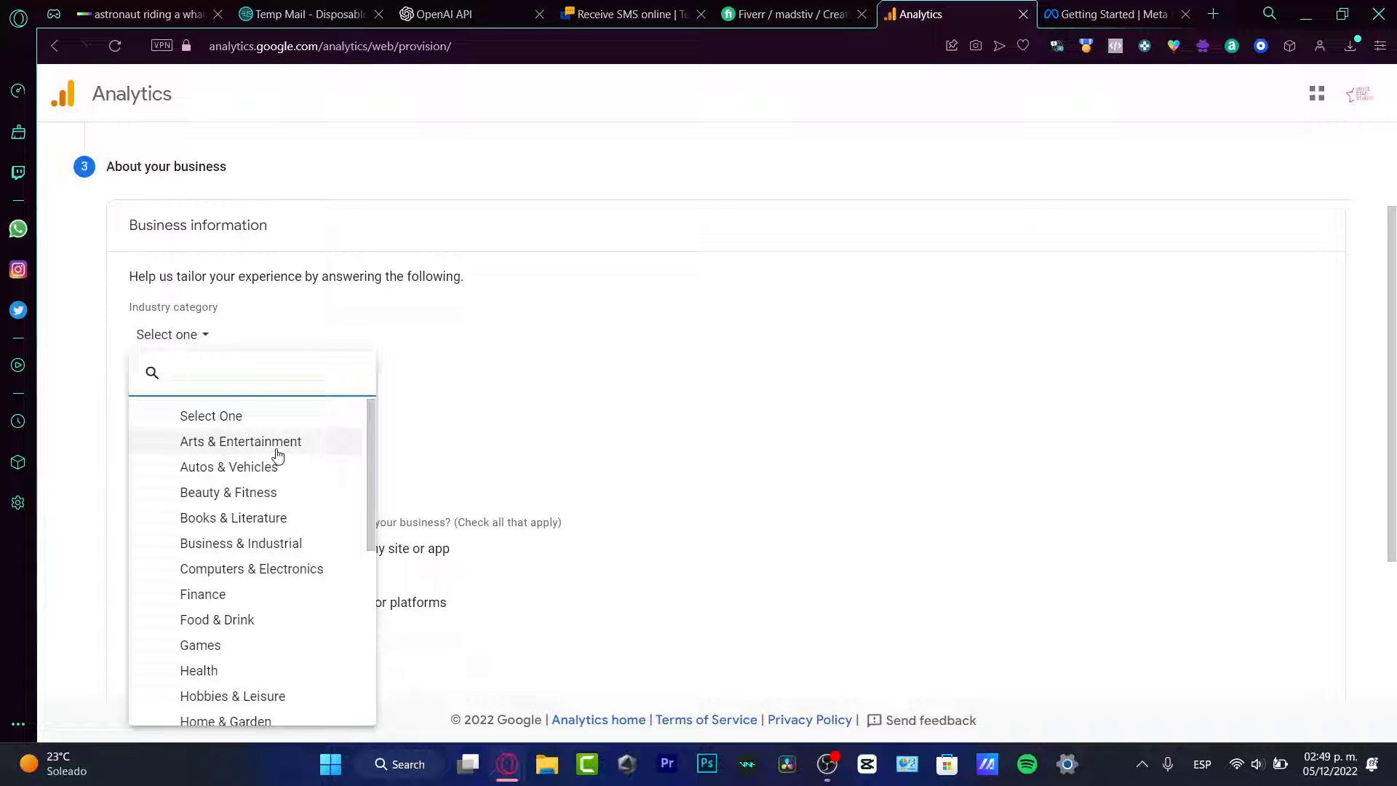
pyautogui.click(230, 650)
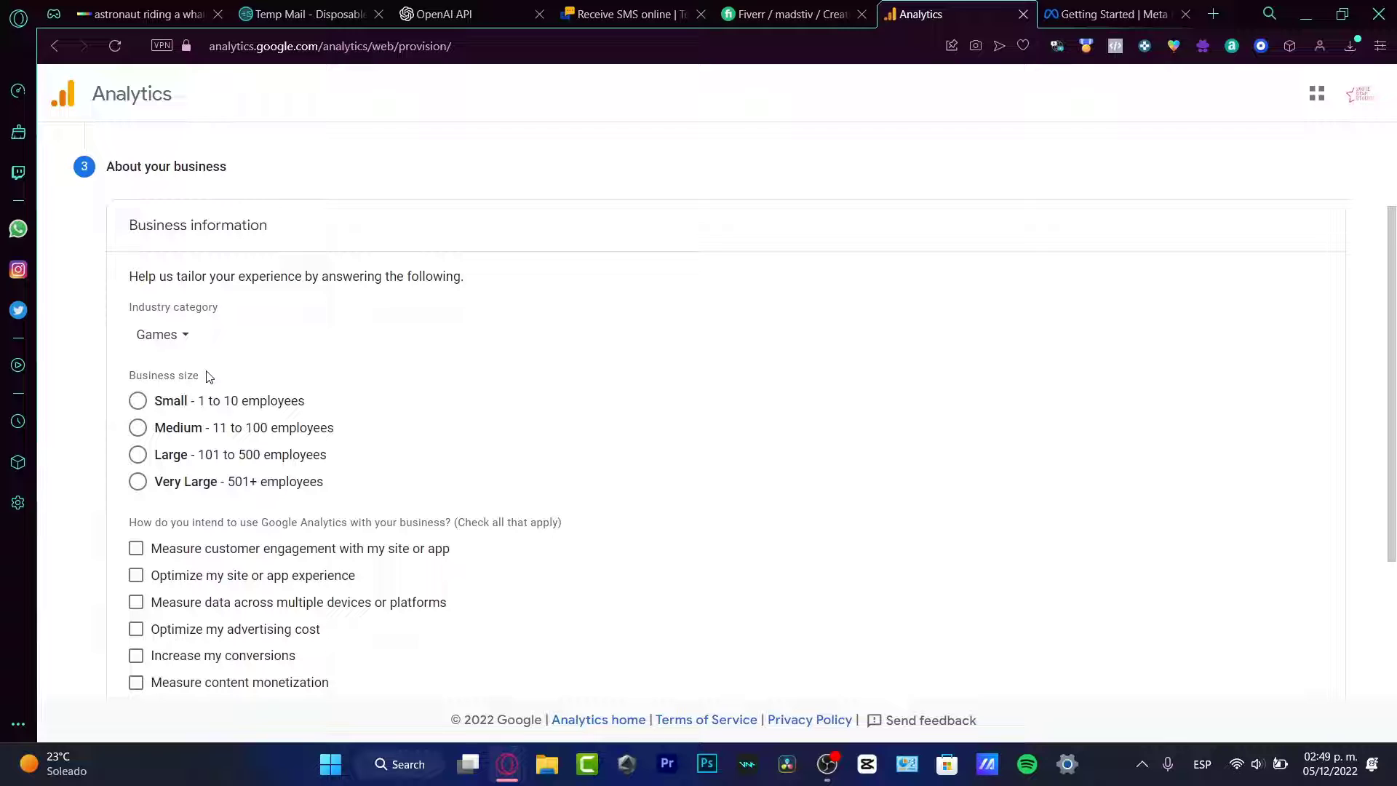
pyautogui.click(252, 415)
# Tick customer engagement, site experience, cross-device data and conversions goals, then create the account.
pyautogui.scroll(-3, 215, 451)
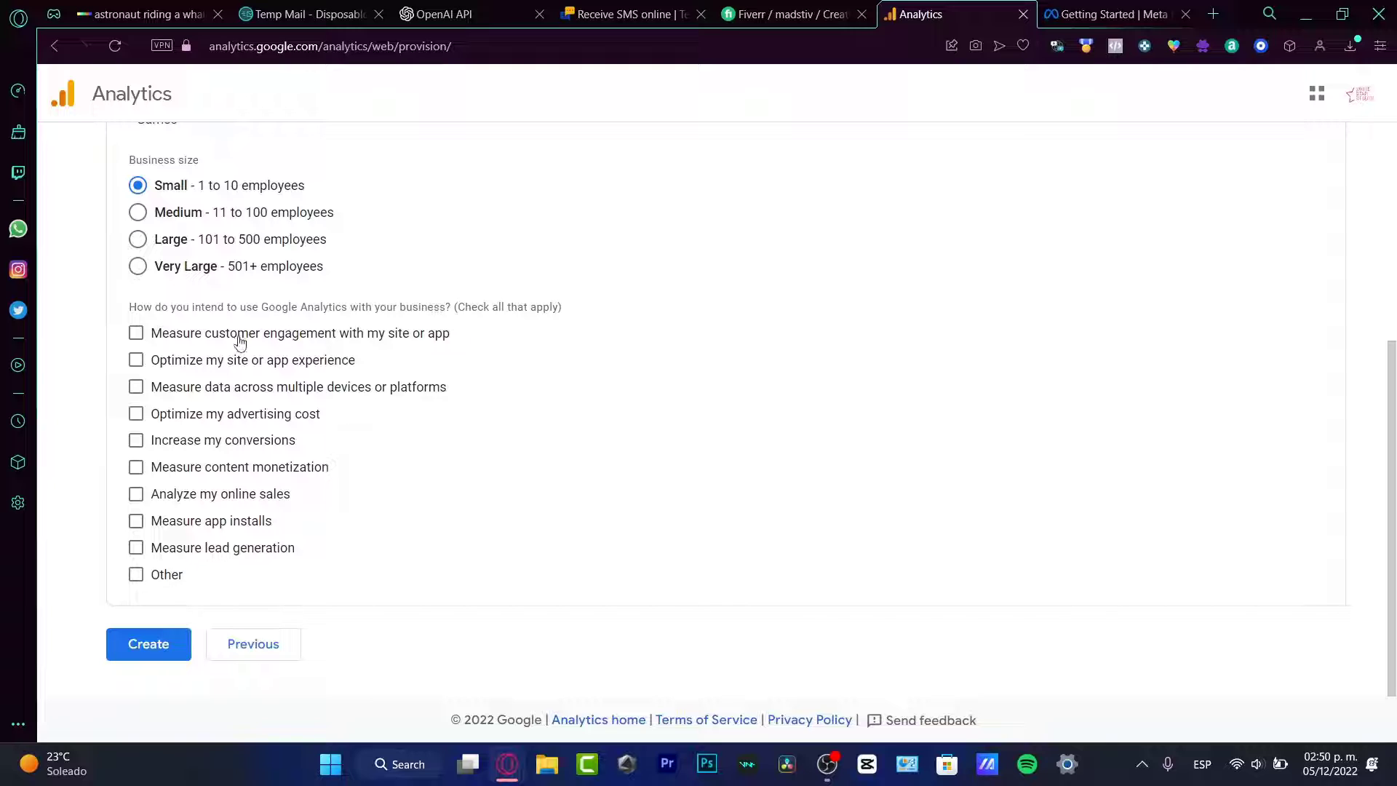
pyautogui.click(406, 339)
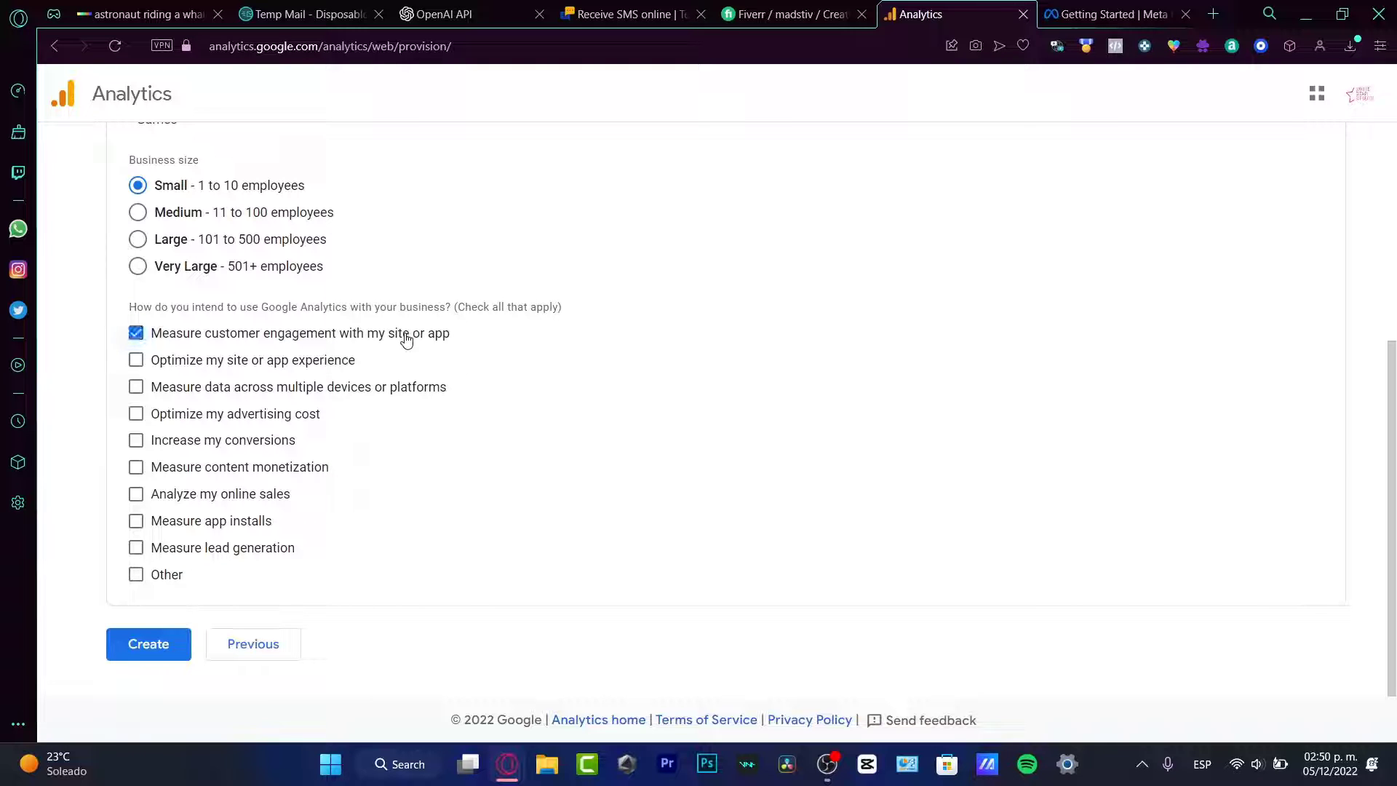
pyautogui.click(275, 372)
pyautogui.click(375, 395)
pyautogui.click(248, 446)
pyautogui.click(178, 654)
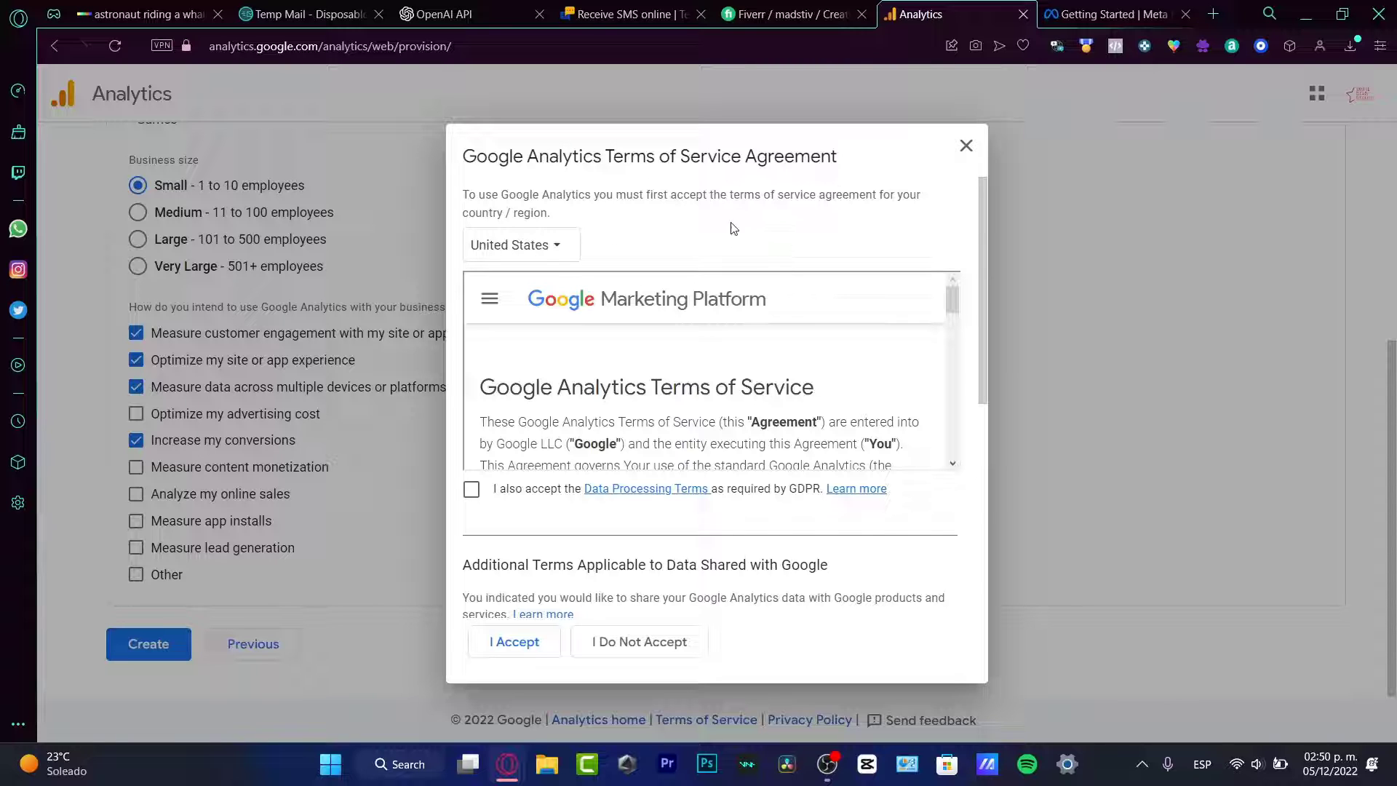
# Keep United States, also accept the Data Processing Terms, and accept the Terms of Service.
pyautogui.click(551, 249)
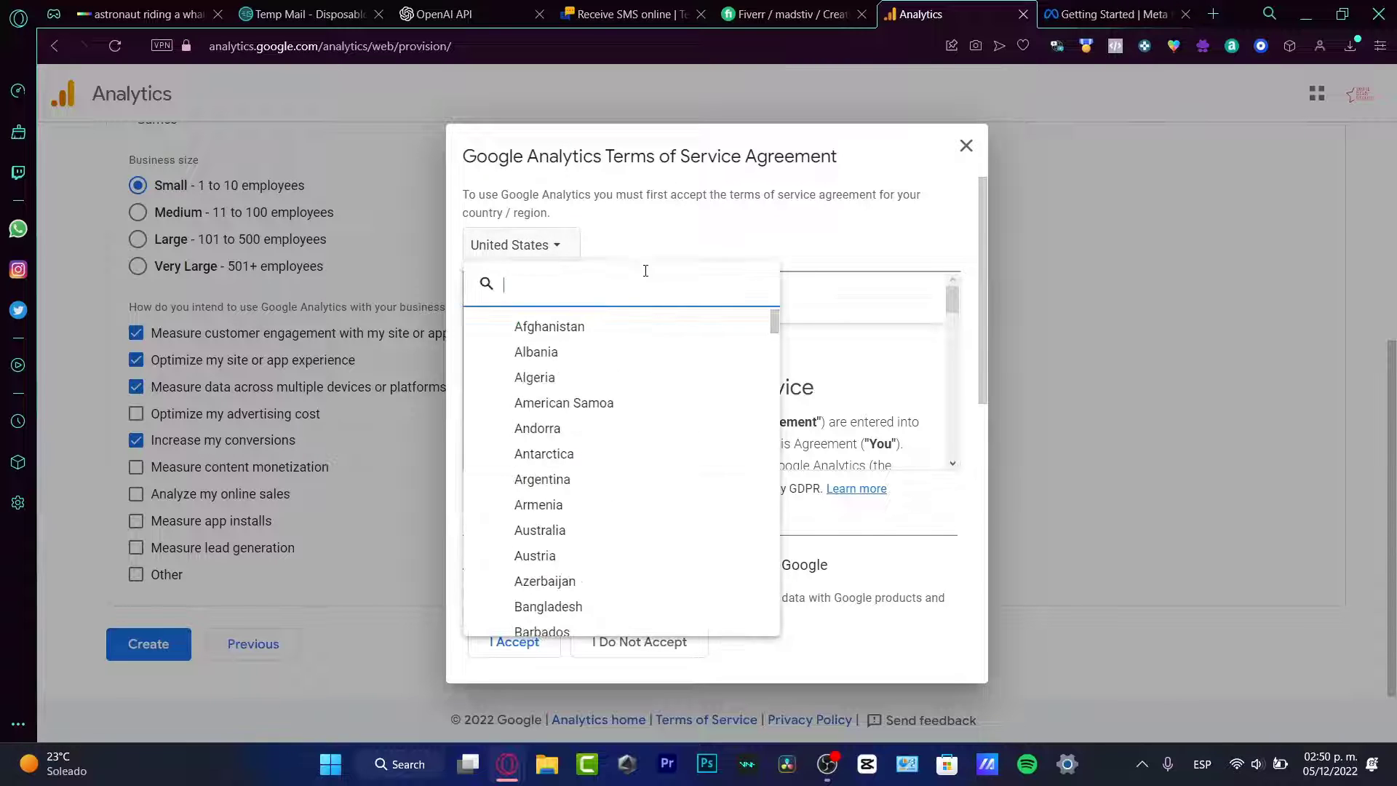
pyautogui.click(745, 259)
pyautogui.click(471, 489)
pyautogui.scroll(-20, 958, 368)
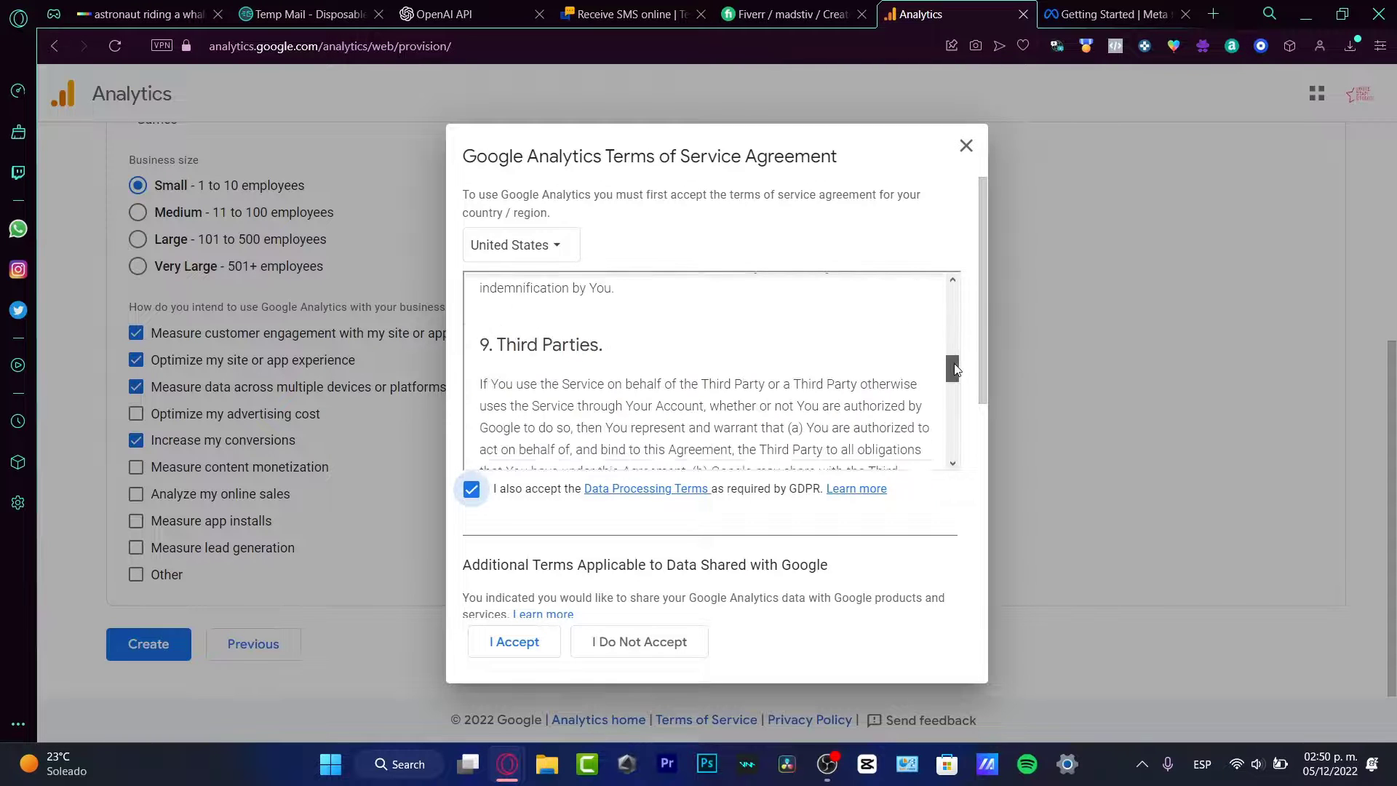
pyautogui.scroll(20, 808, 356)
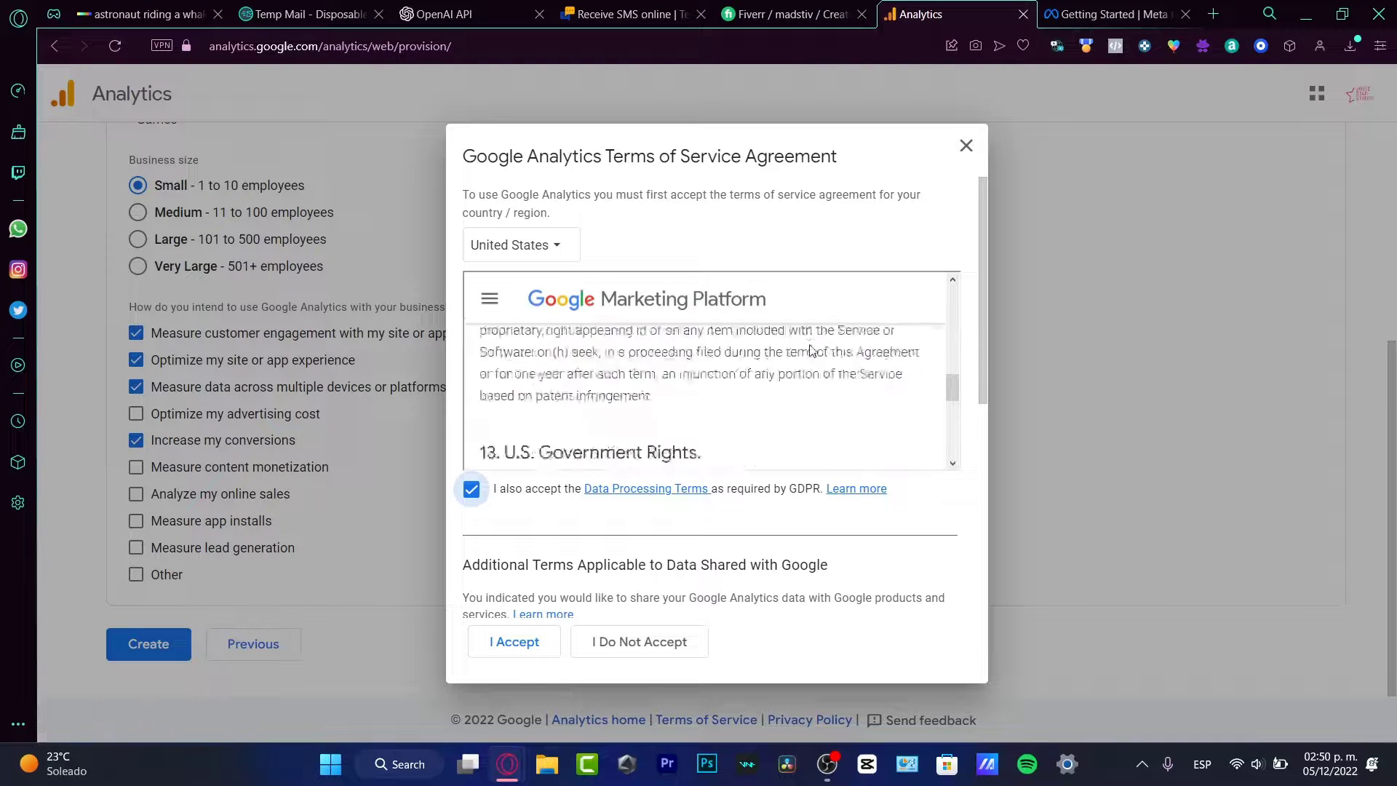
pyautogui.scroll(10, 811, 351)
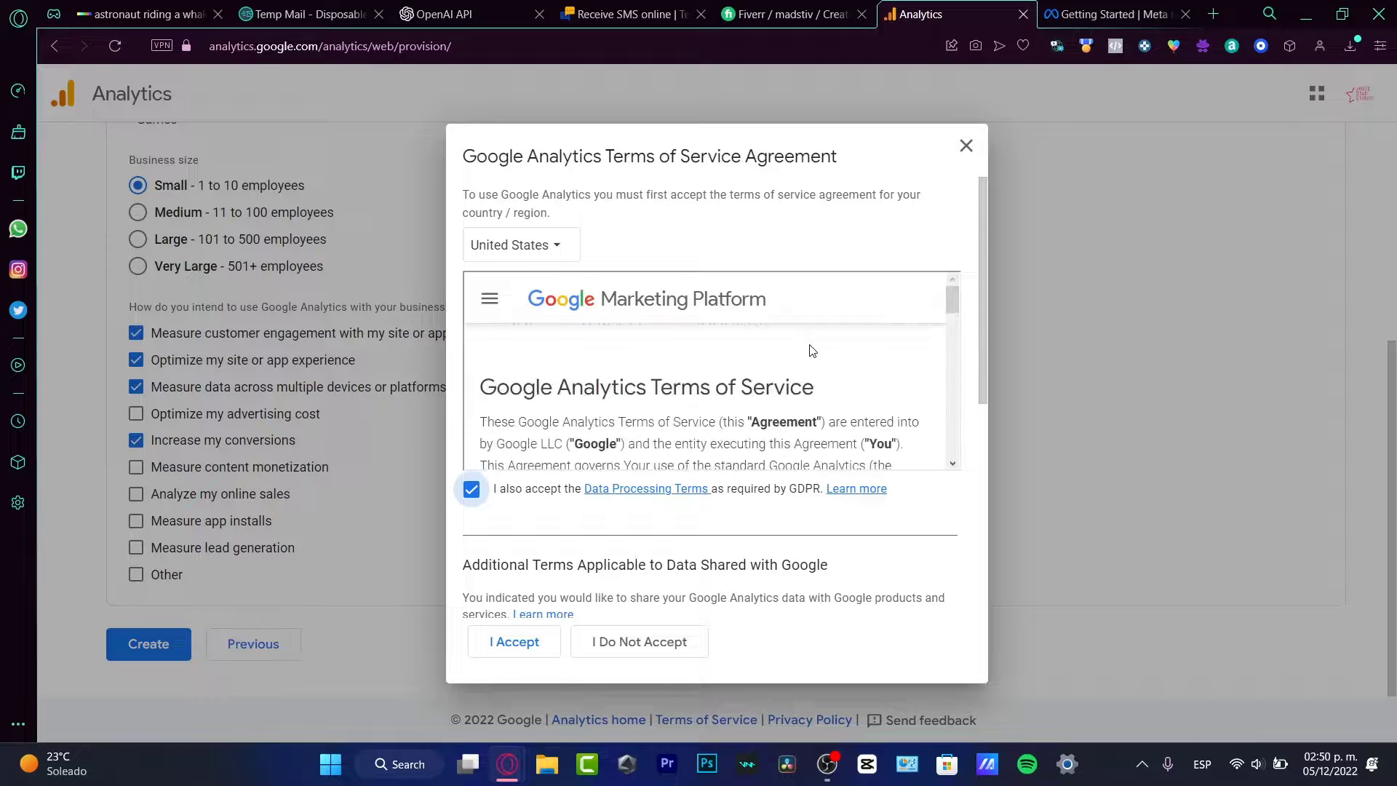
pyautogui.moveTo(950, 297); pyautogui.dragTo(985, 478)
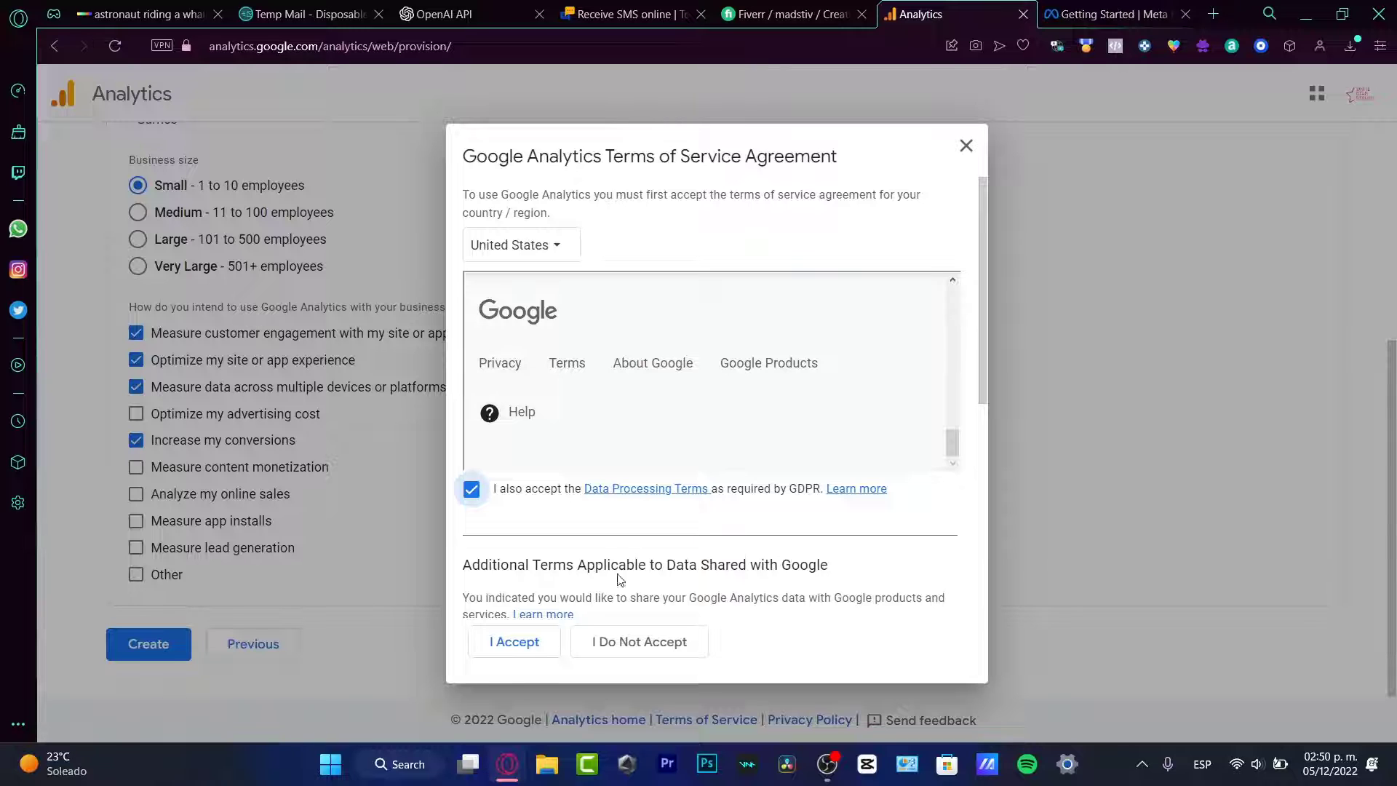
pyautogui.click(527, 641)
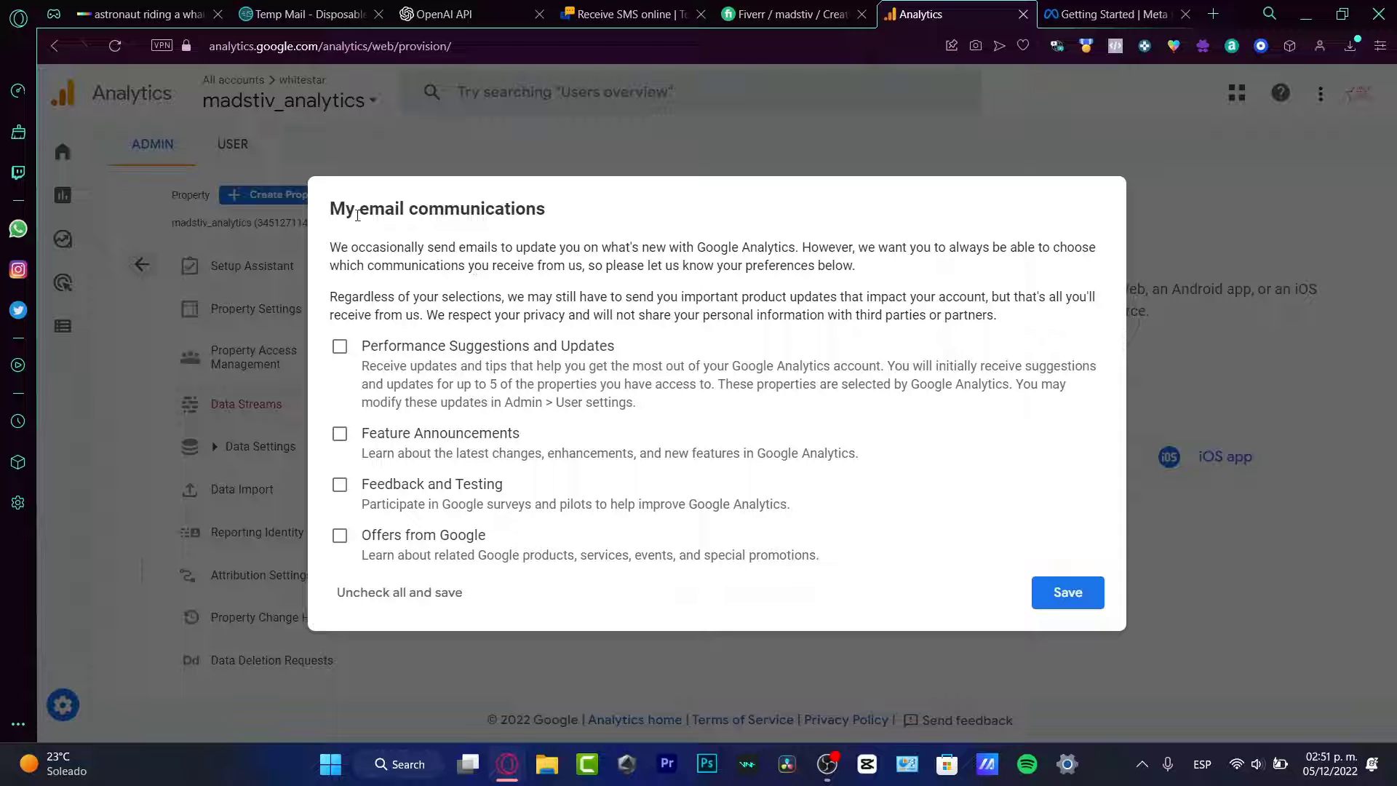
# Leave every email communication option unchecked and save the preferences.
pyautogui.moveTo(357, 216); pyautogui.dragTo(556, 233)
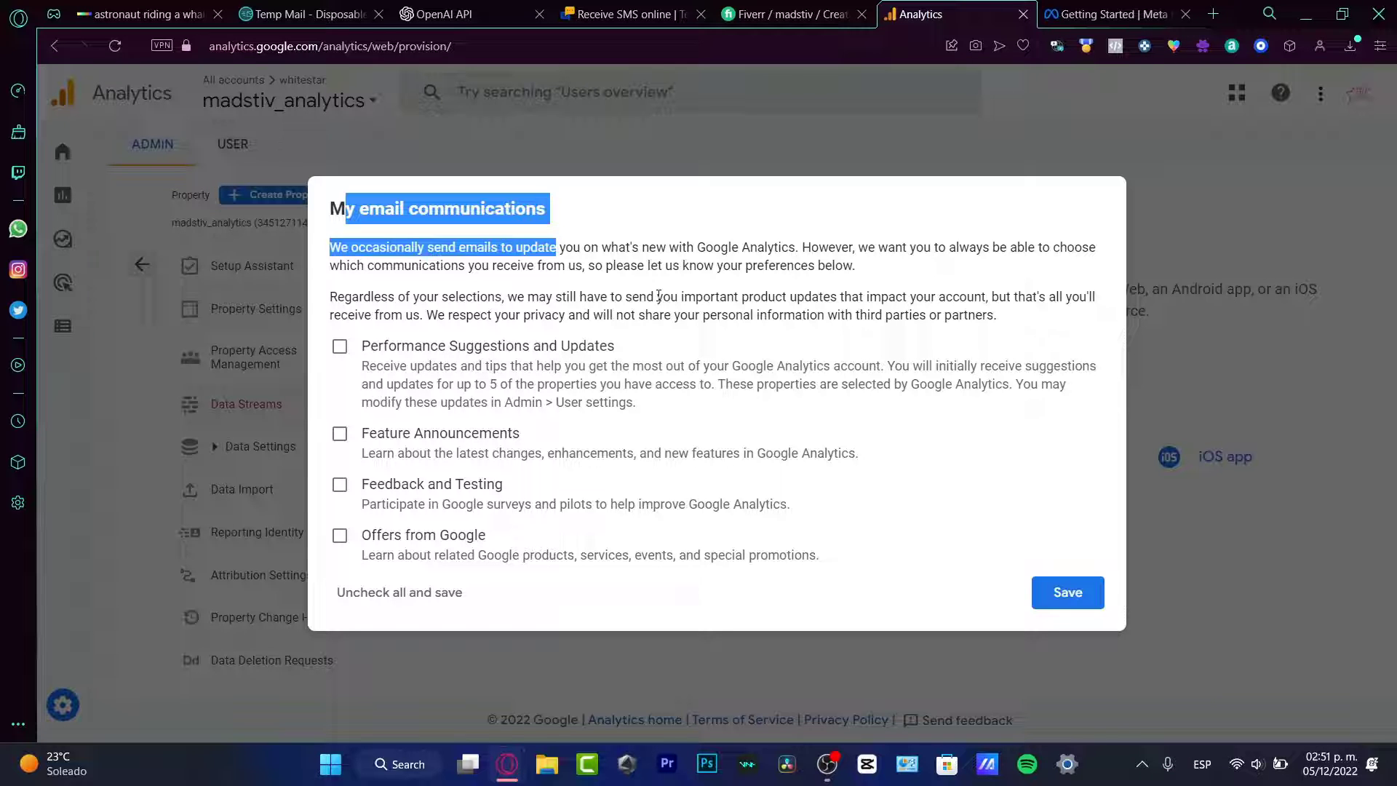
pyautogui.click(1067, 593)
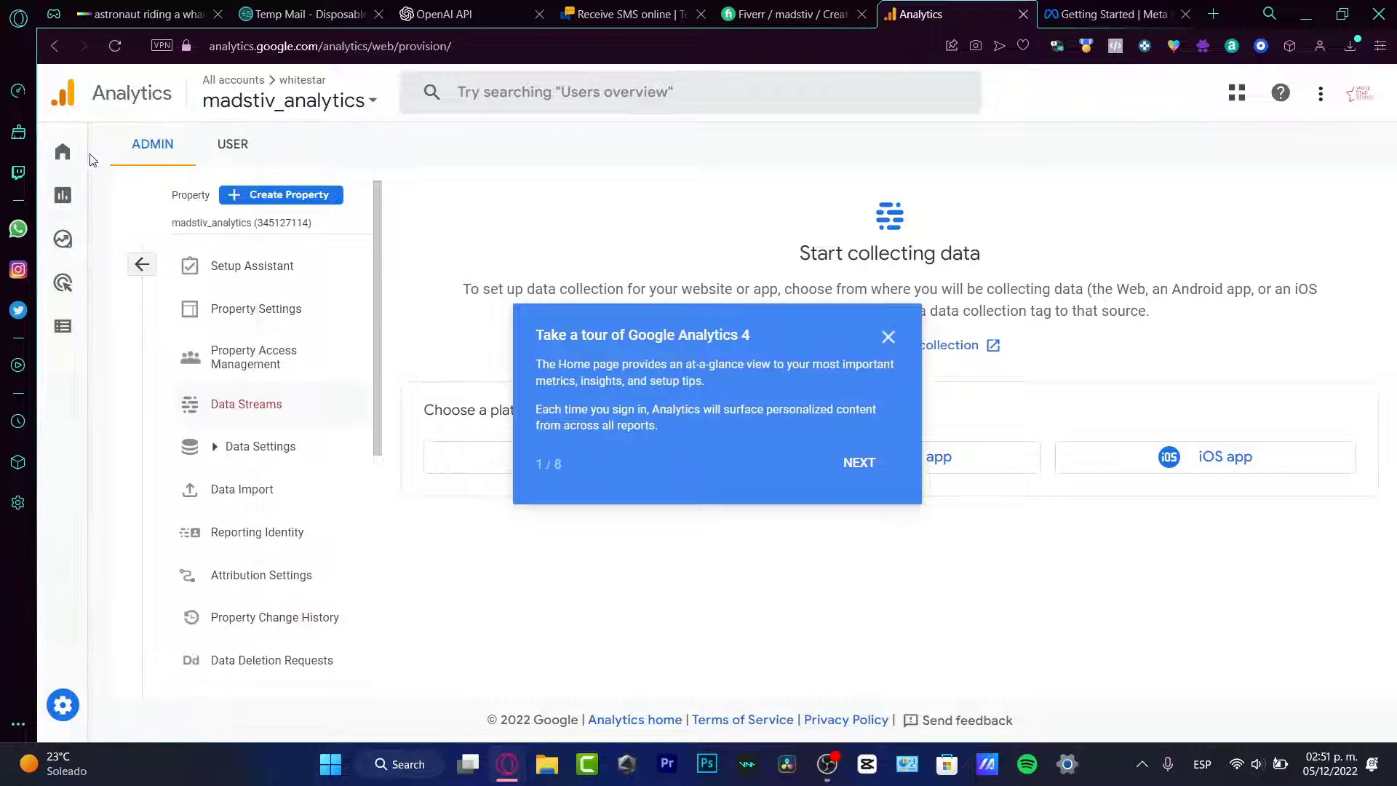
# Advance the Google Analytics 4 tour one step, then close it.
pyautogui.moveTo(70, 176)
pyautogui.click(859, 463)
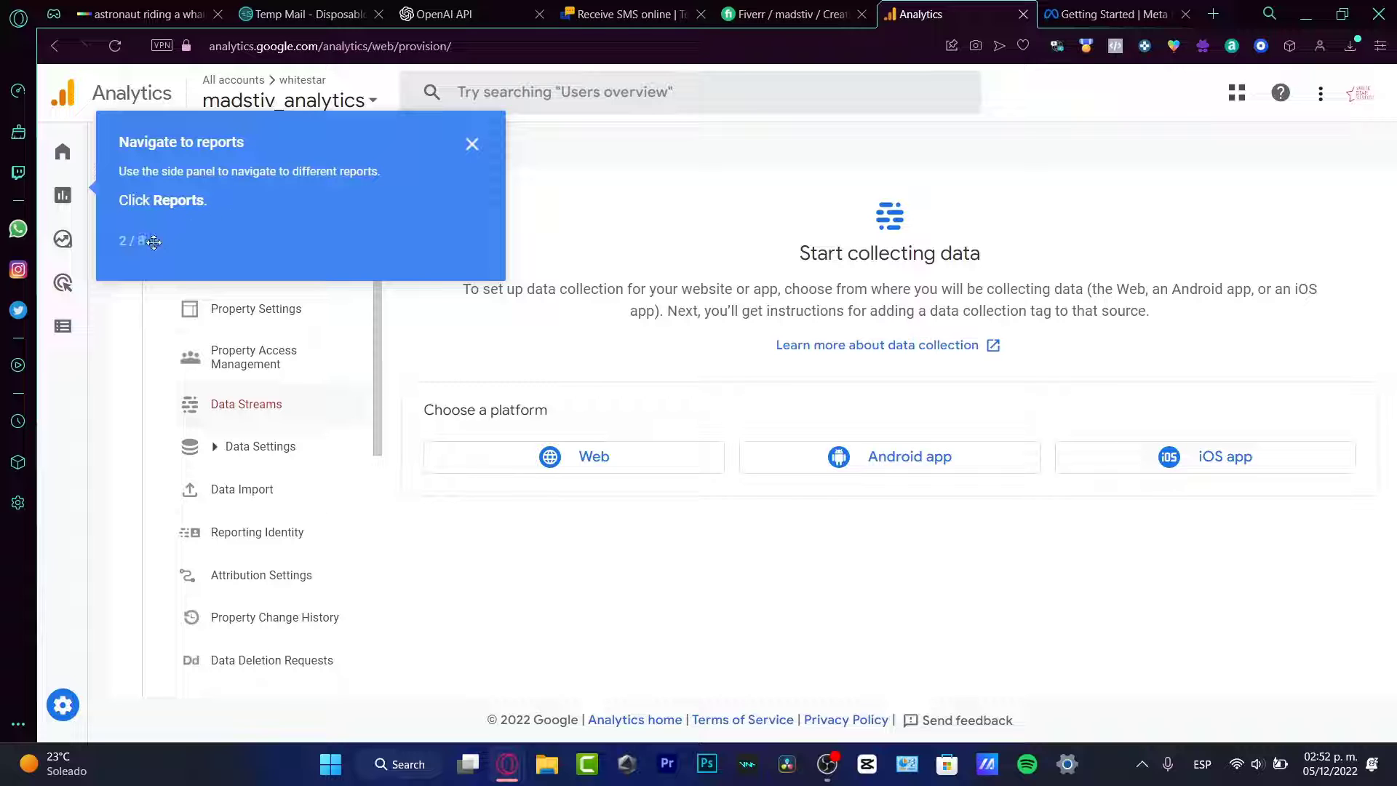
pyautogui.click(472, 145)
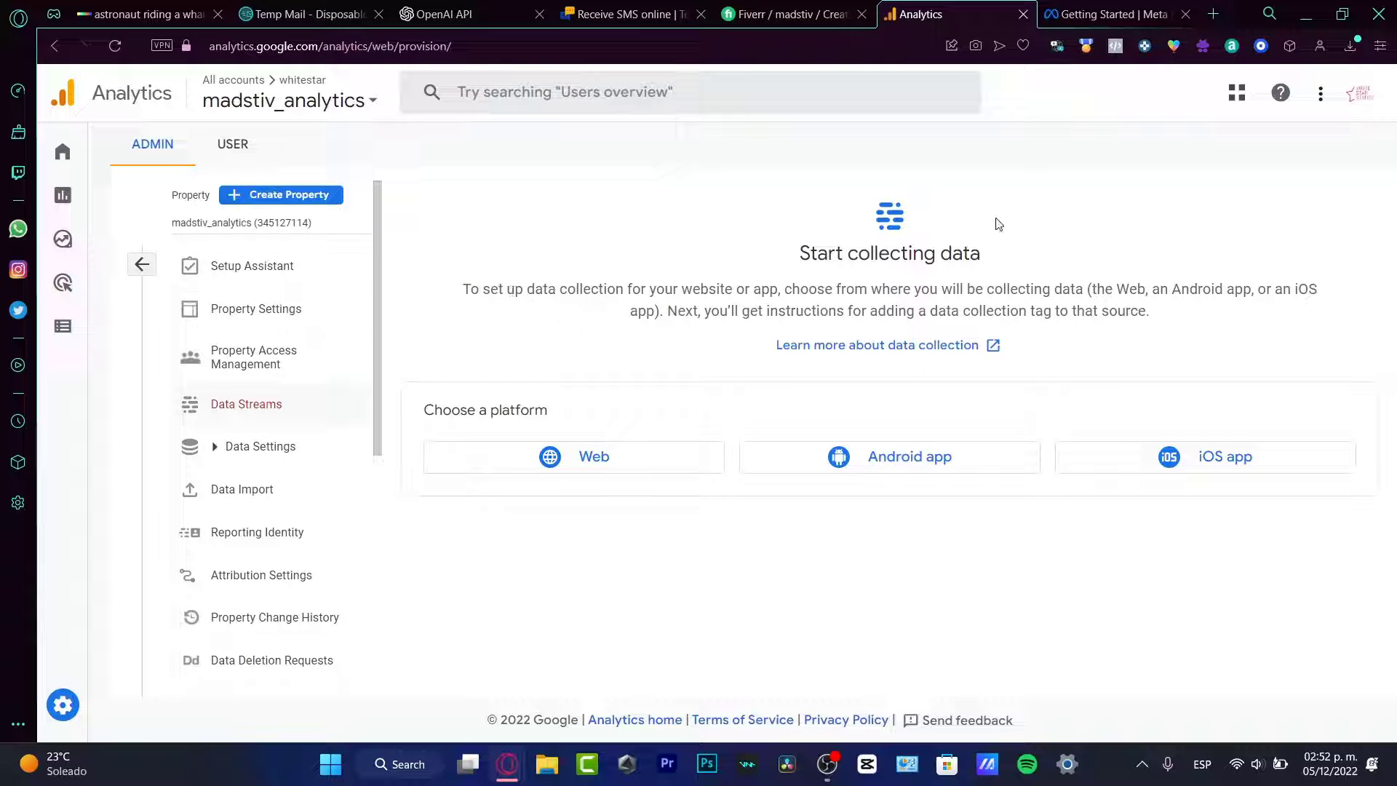
# View the empty Reports snapshot, then go back to the madstiv_analytics Home page.
pyautogui.moveTo(1028, 257); pyautogui.dragTo(709, 313)
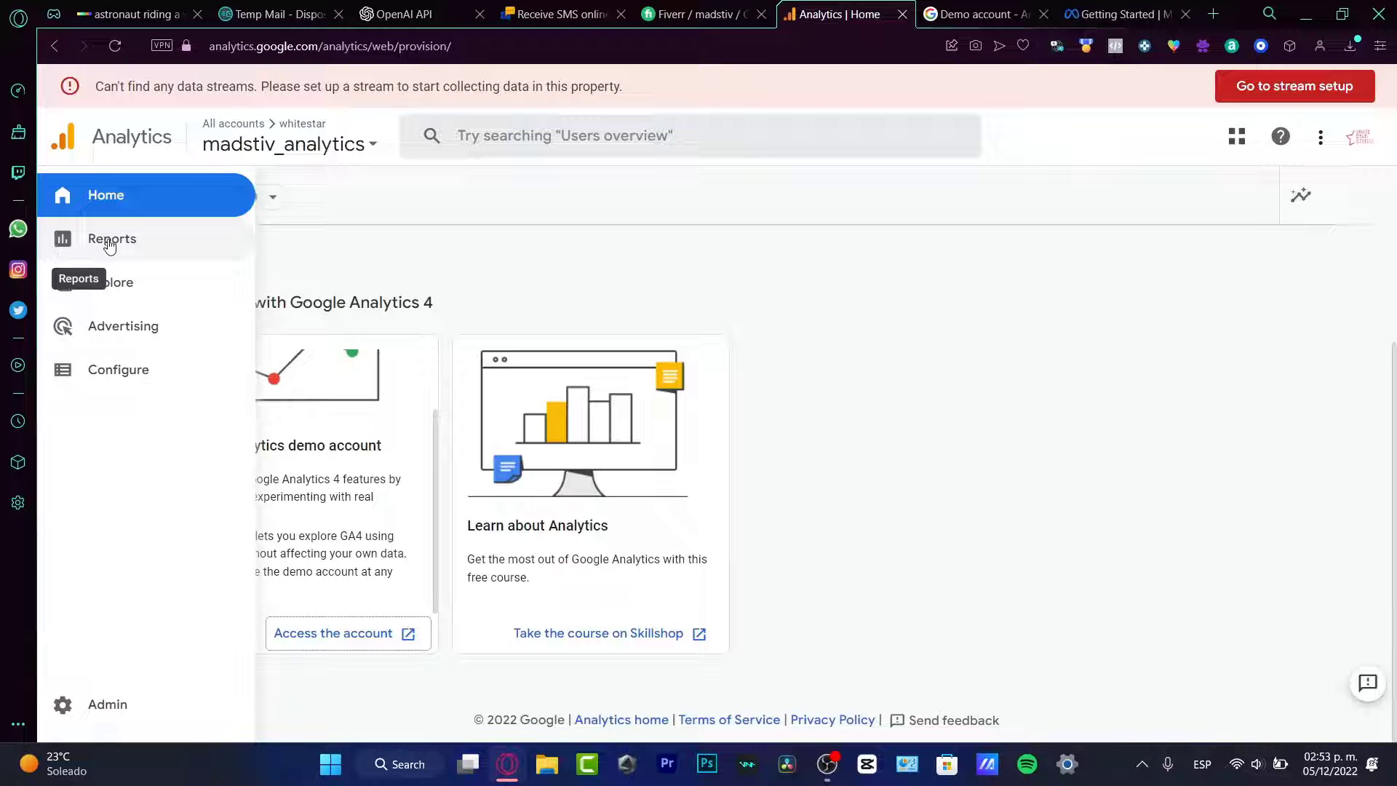
pyautogui.click(62, 239)
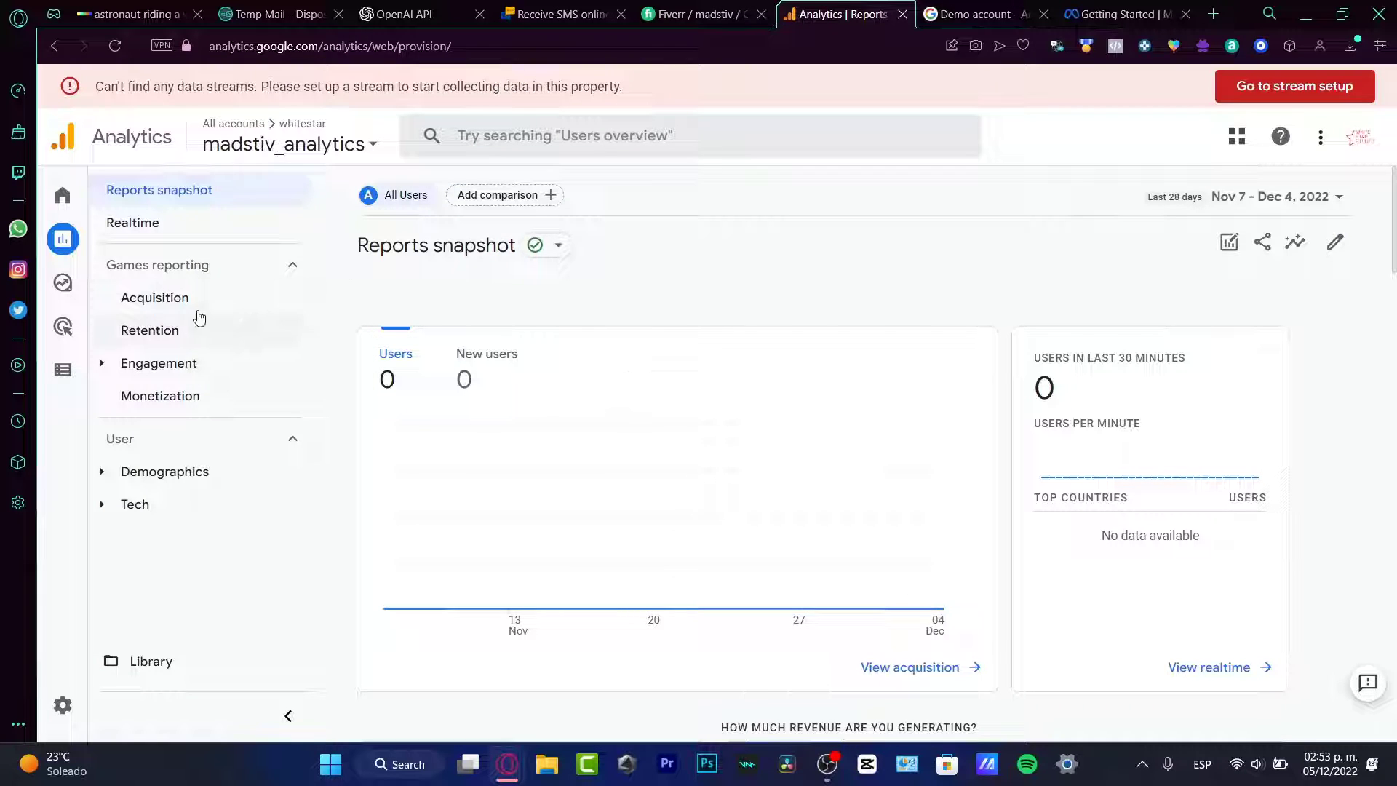
pyautogui.click(76, 234)
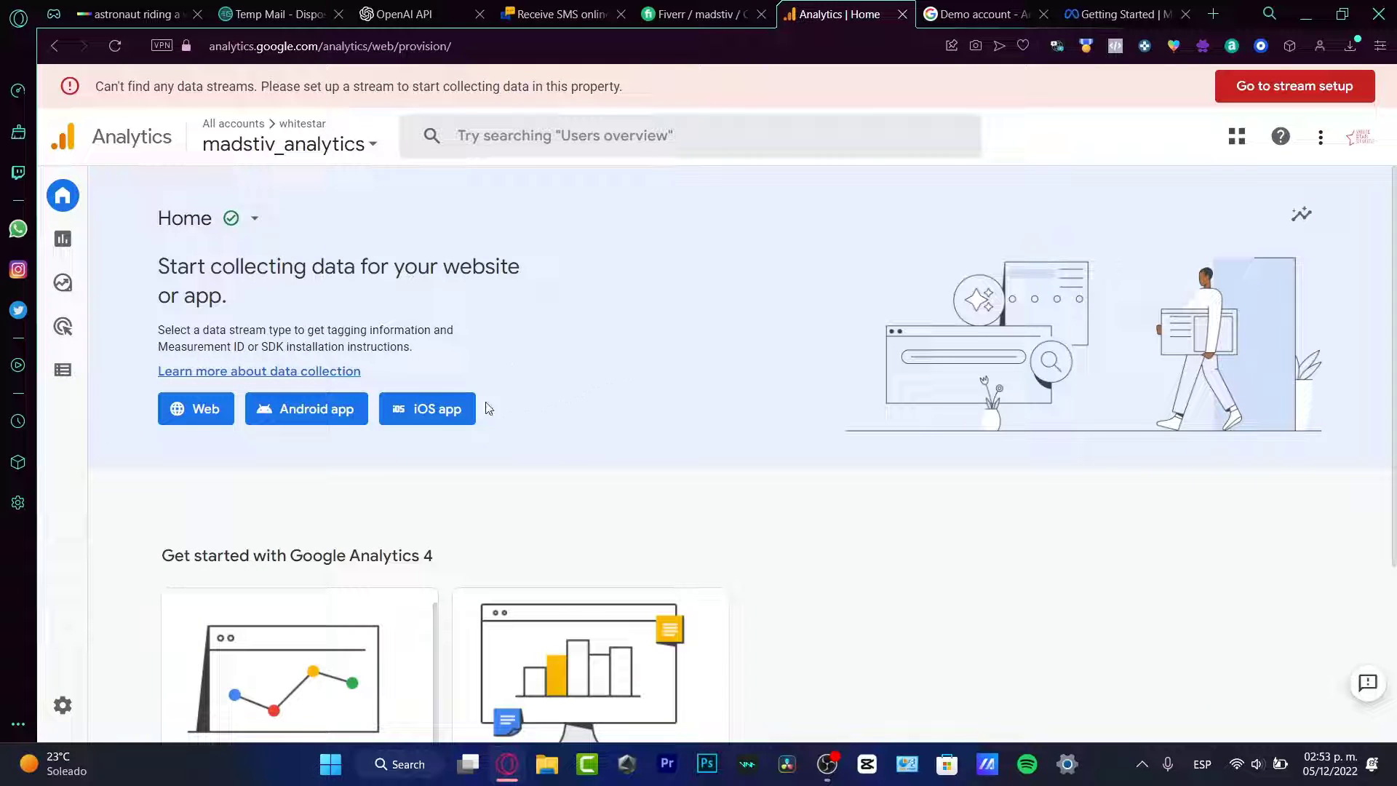
pyautogui.click(215, 412)
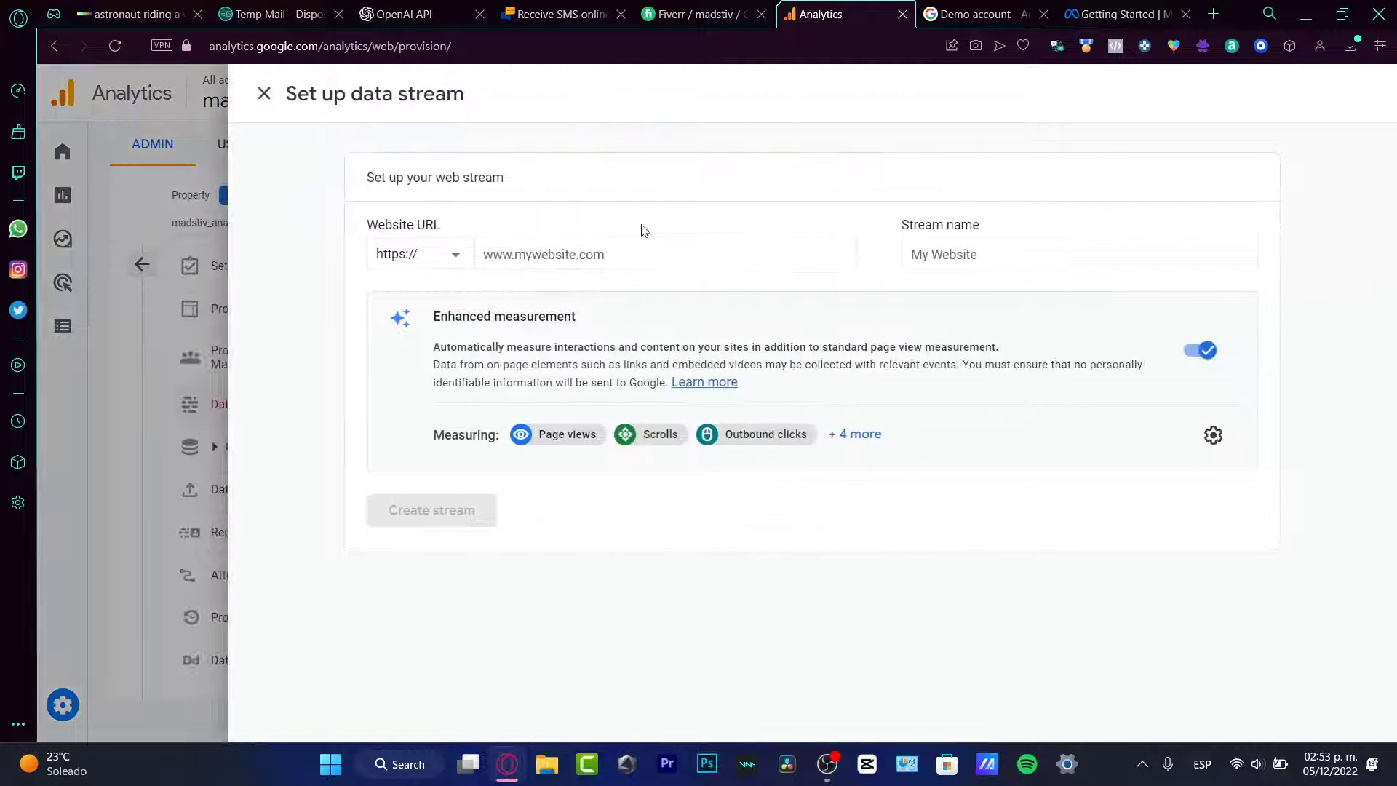
pyautogui.click(620, 250)
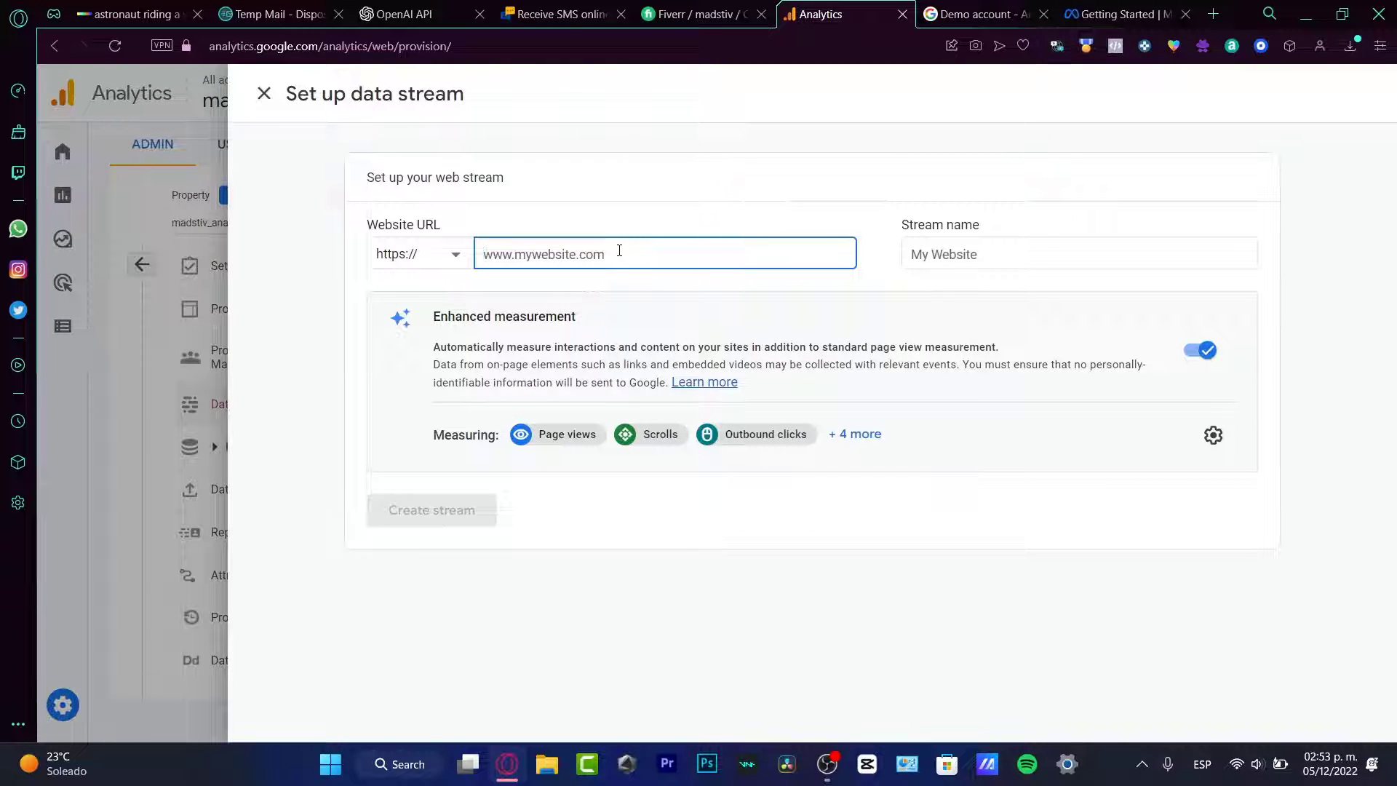
pyautogui.write('www.sthwht.online')
pyautogui.click(975, 261)
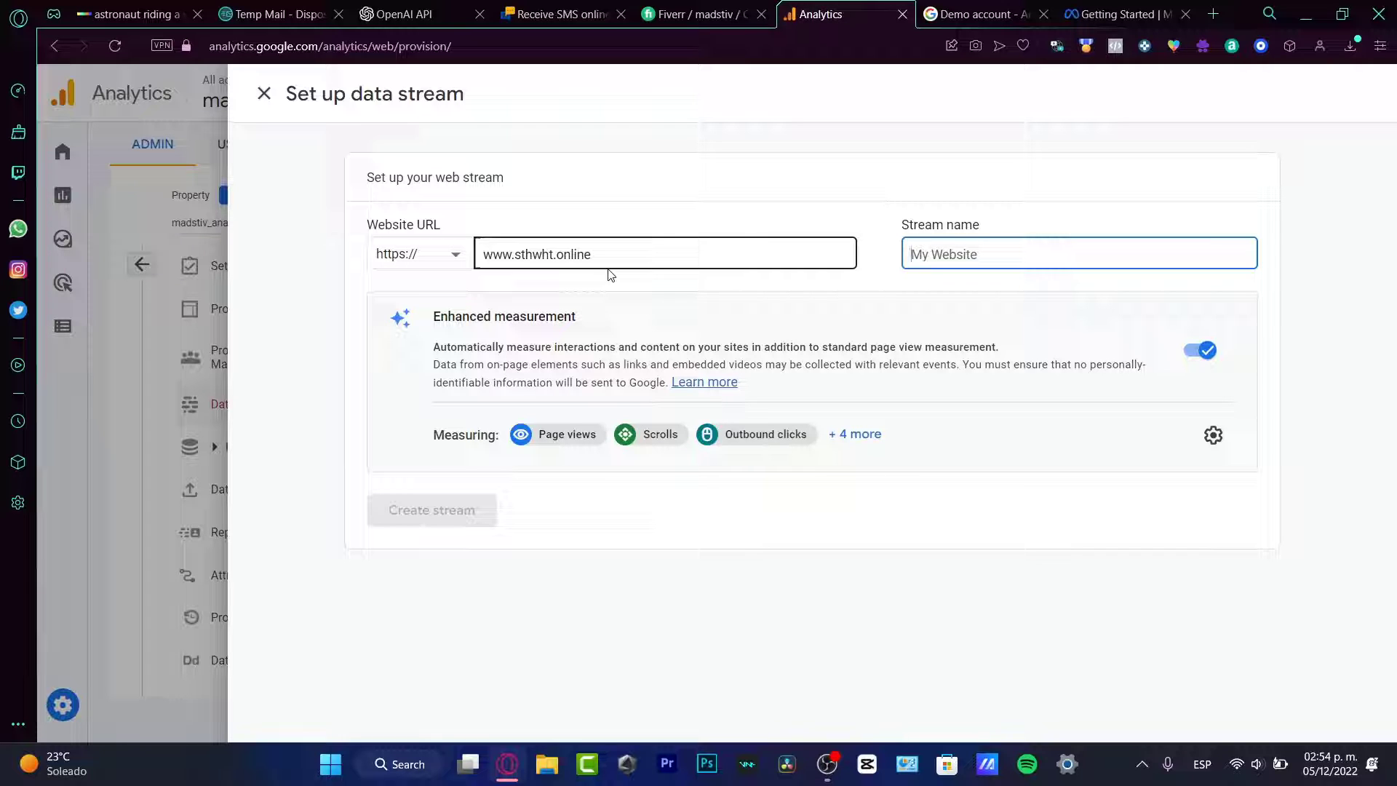
pyautogui.write('Merch')
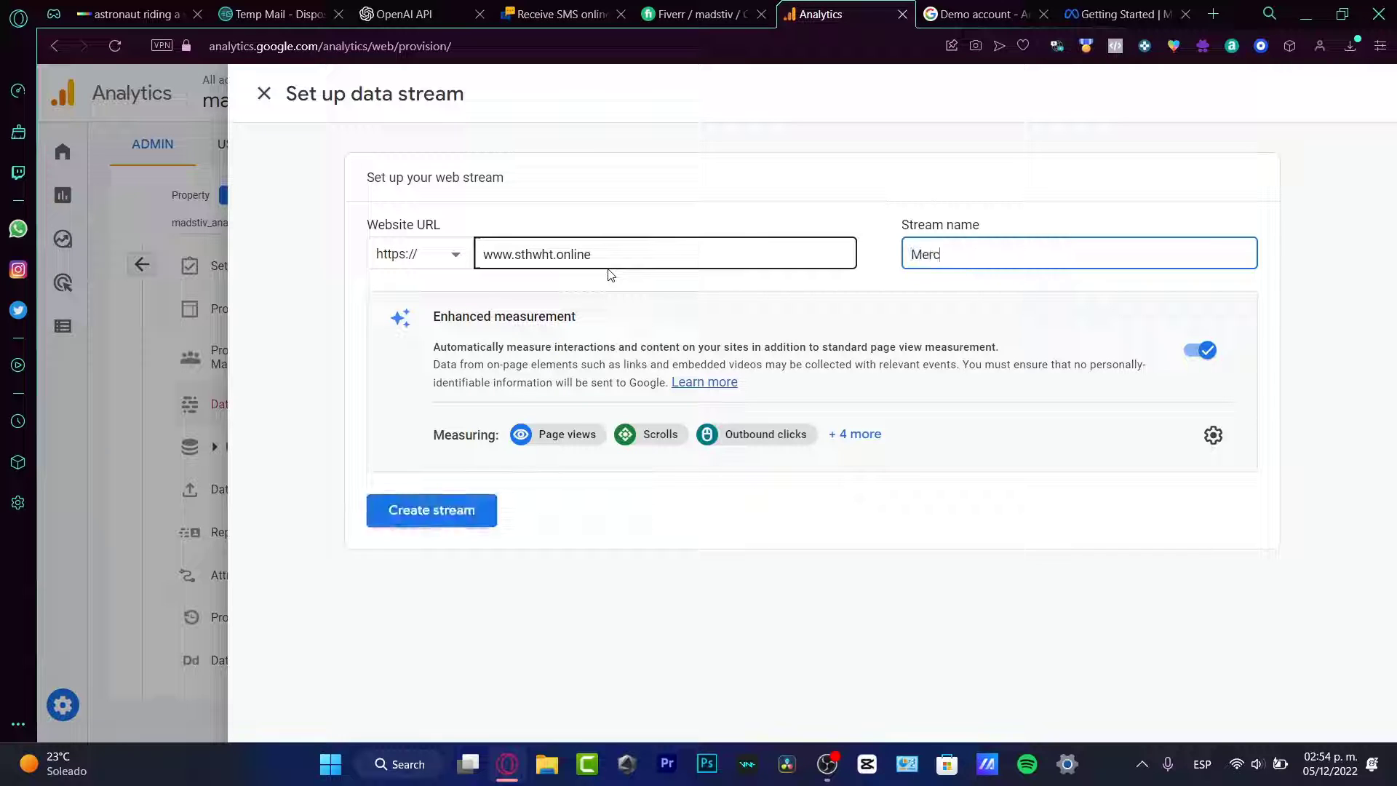
pyautogui.click(455, 512)
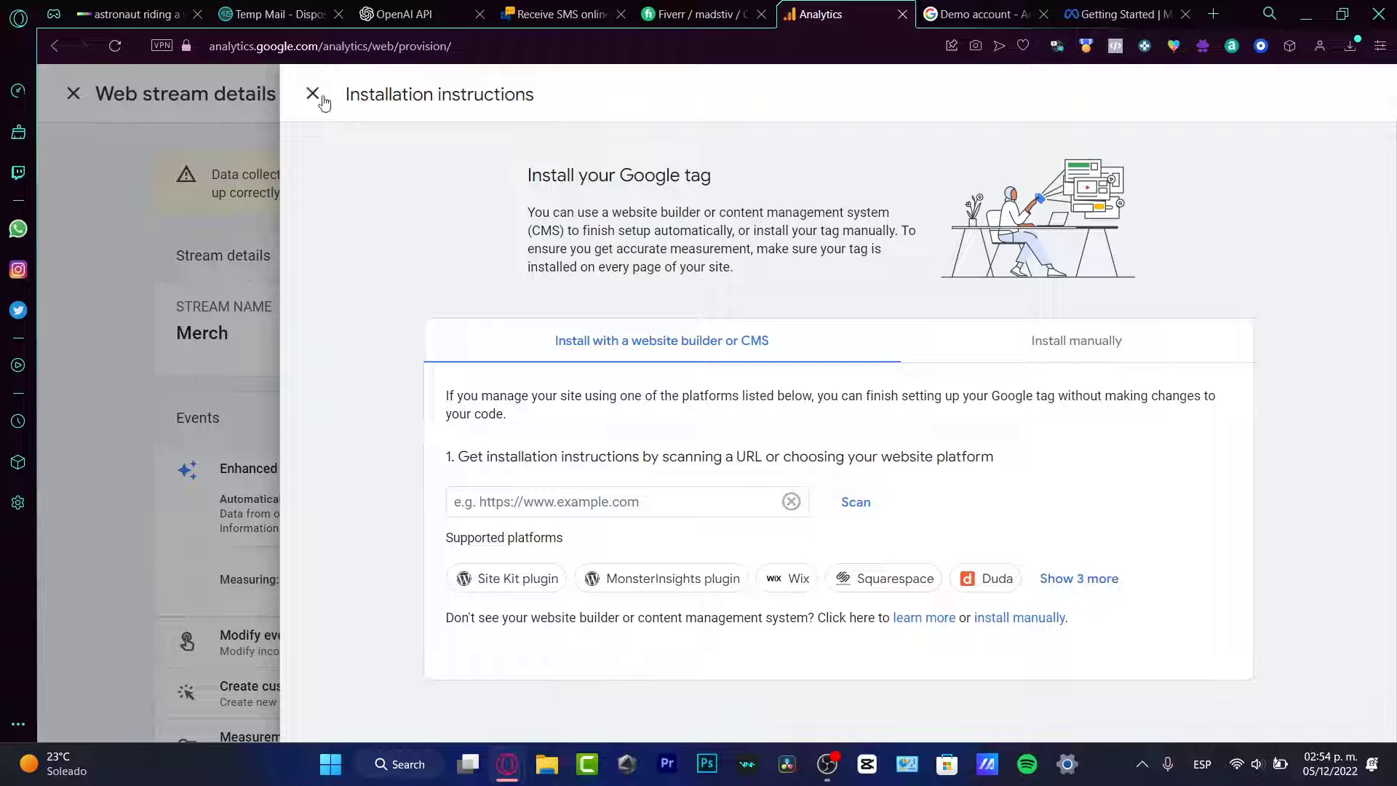
pyautogui.moveTo(369, 95); pyautogui.dragTo(515, 96)
pyautogui.click(195, 190)
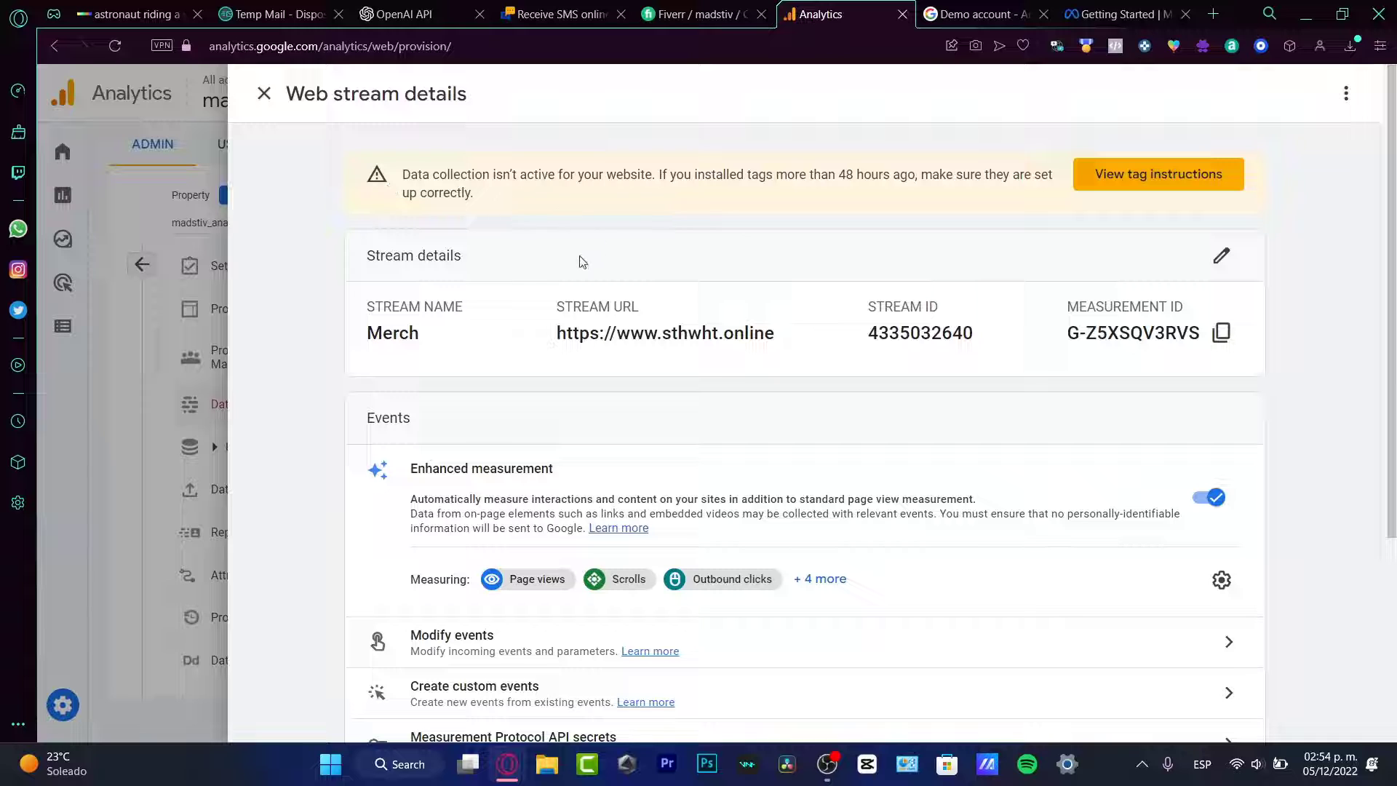
pyautogui.moveTo(457, 360); pyautogui.dragTo(366, 301)
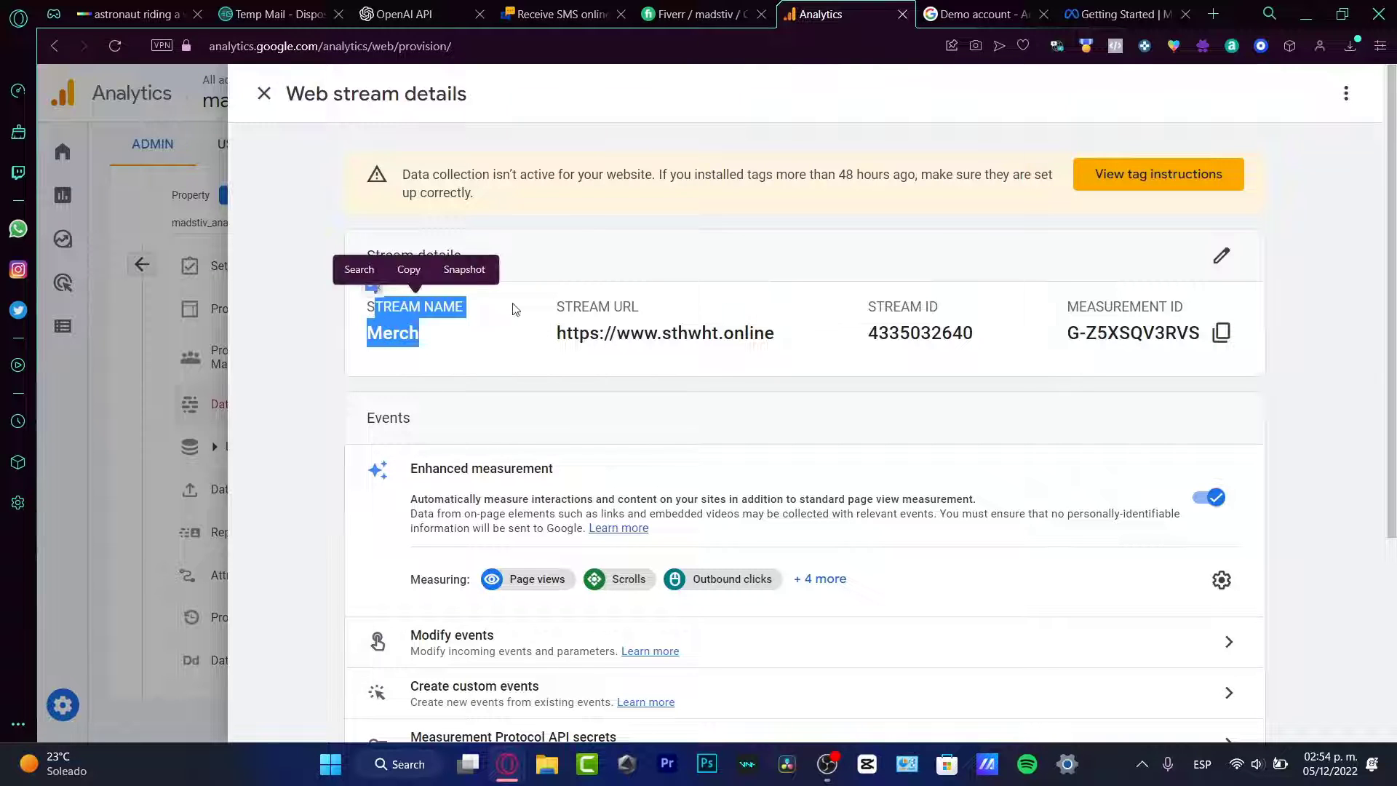
pyautogui.moveTo(555, 301); pyautogui.dragTo(943, 323)
pyautogui.click(1206, 311)
pyautogui.moveTo(1206, 310); pyautogui.dragTo(1033, 312)
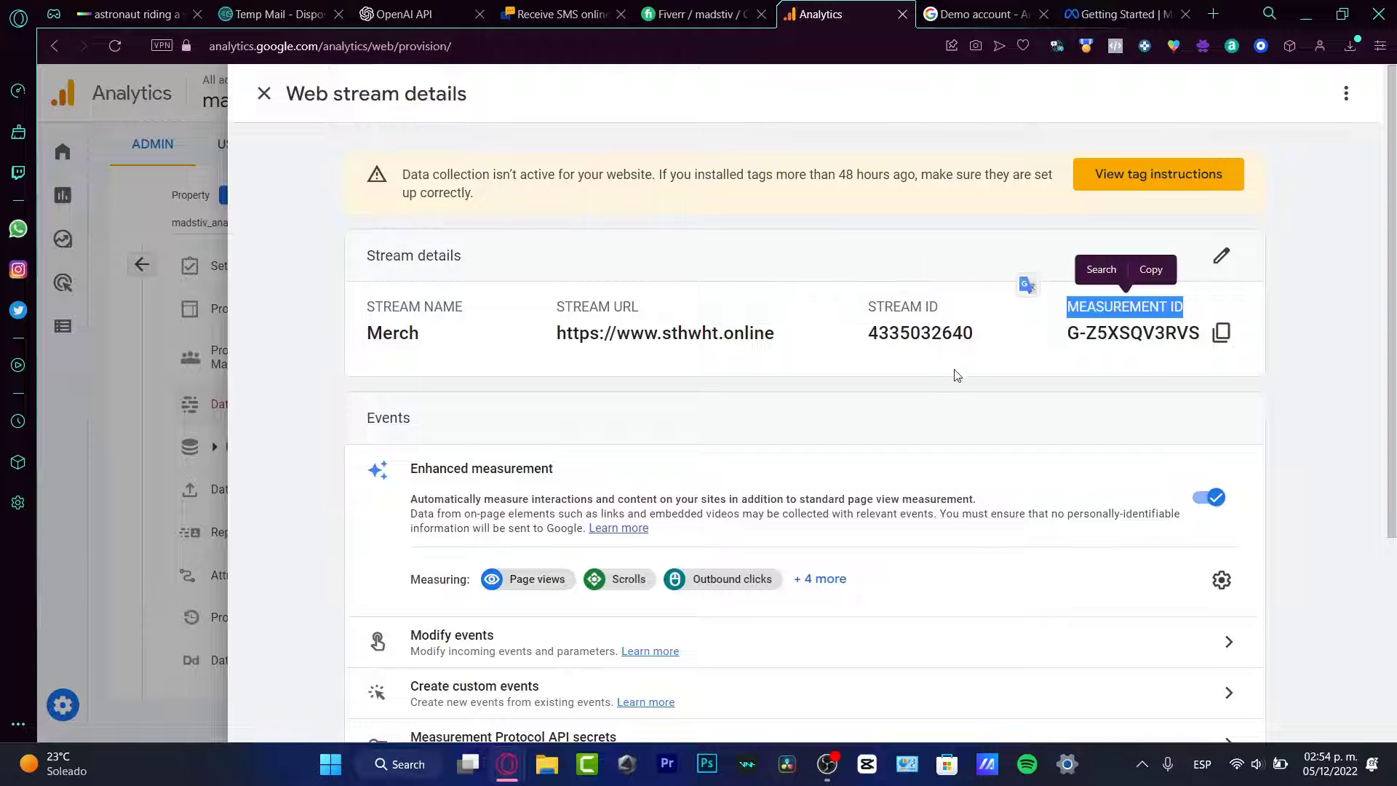
pyautogui.scroll(-4, 959, 380)
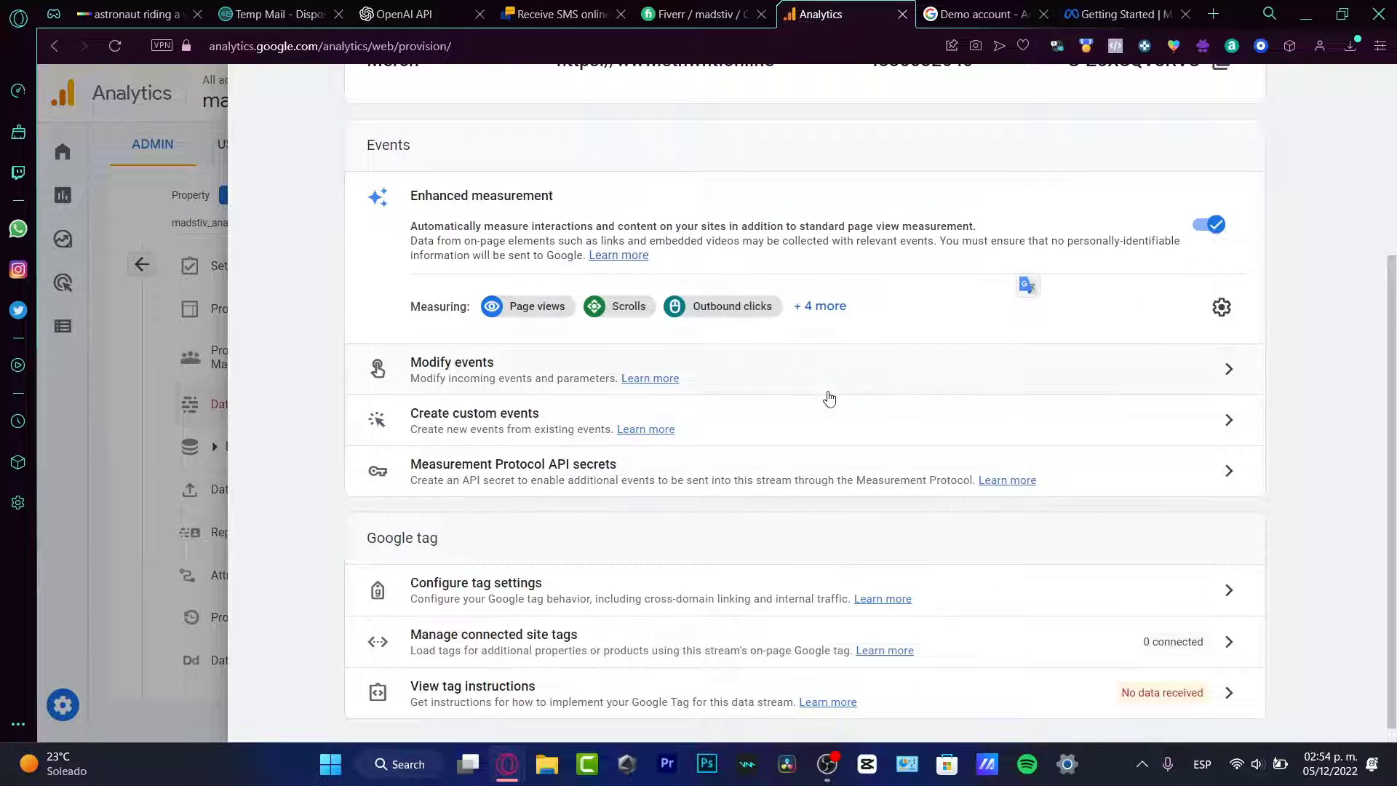
pyautogui.scroll(4, 830, 455)
pyautogui.click(824, 412)
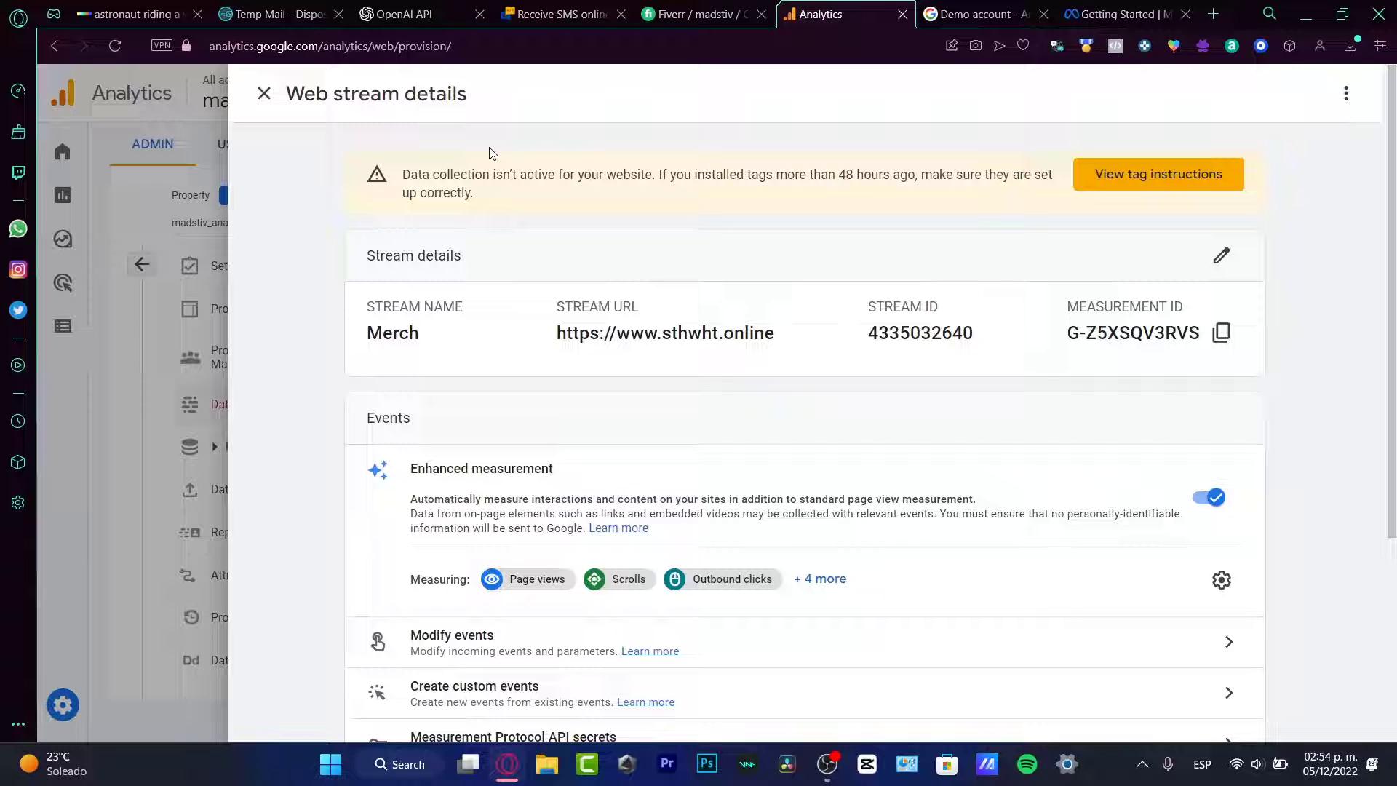
# Open the Google tag installation instructions and highlight the website builder and no-code notes.
pyautogui.click(1155, 171)
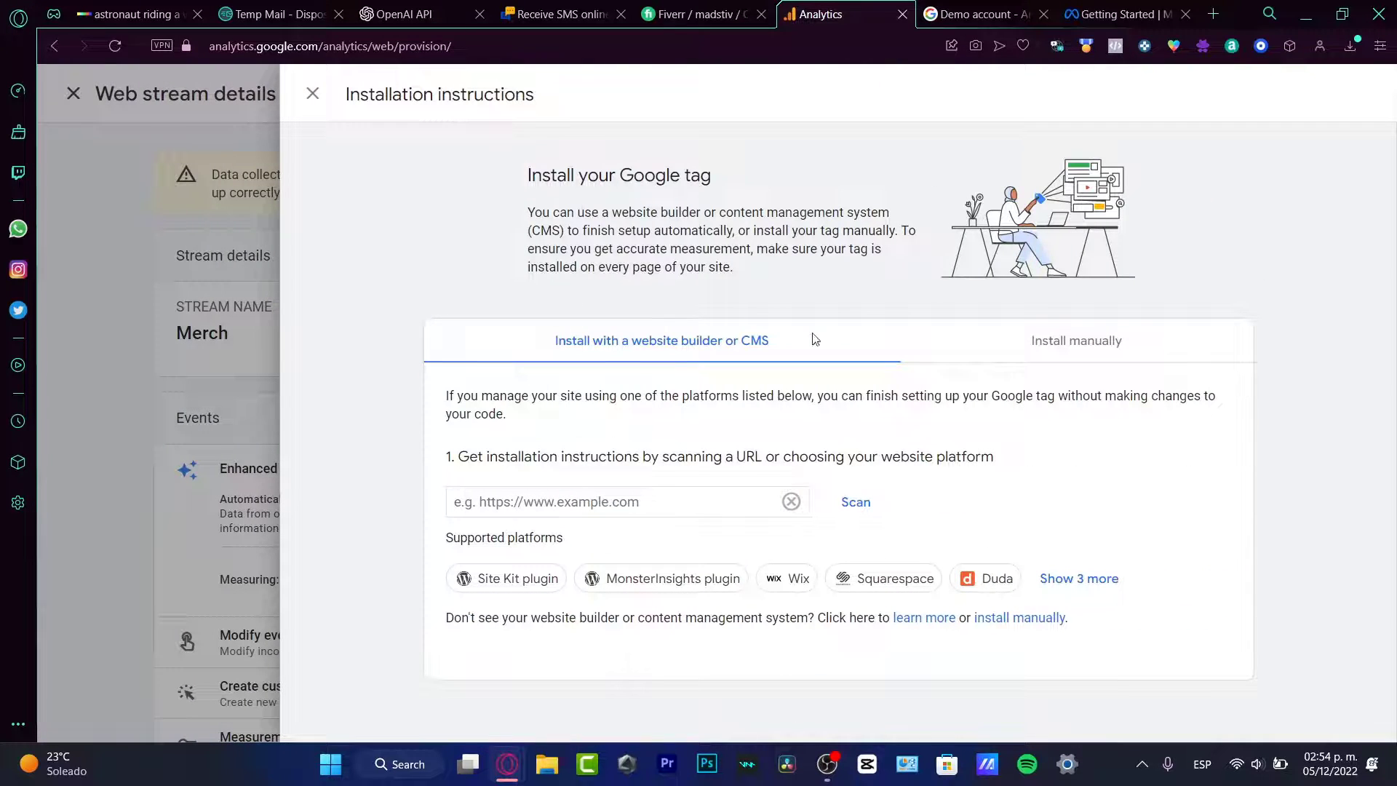
pyautogui.moveTo(593, 343); pyautogui.dragTo(775, 364)
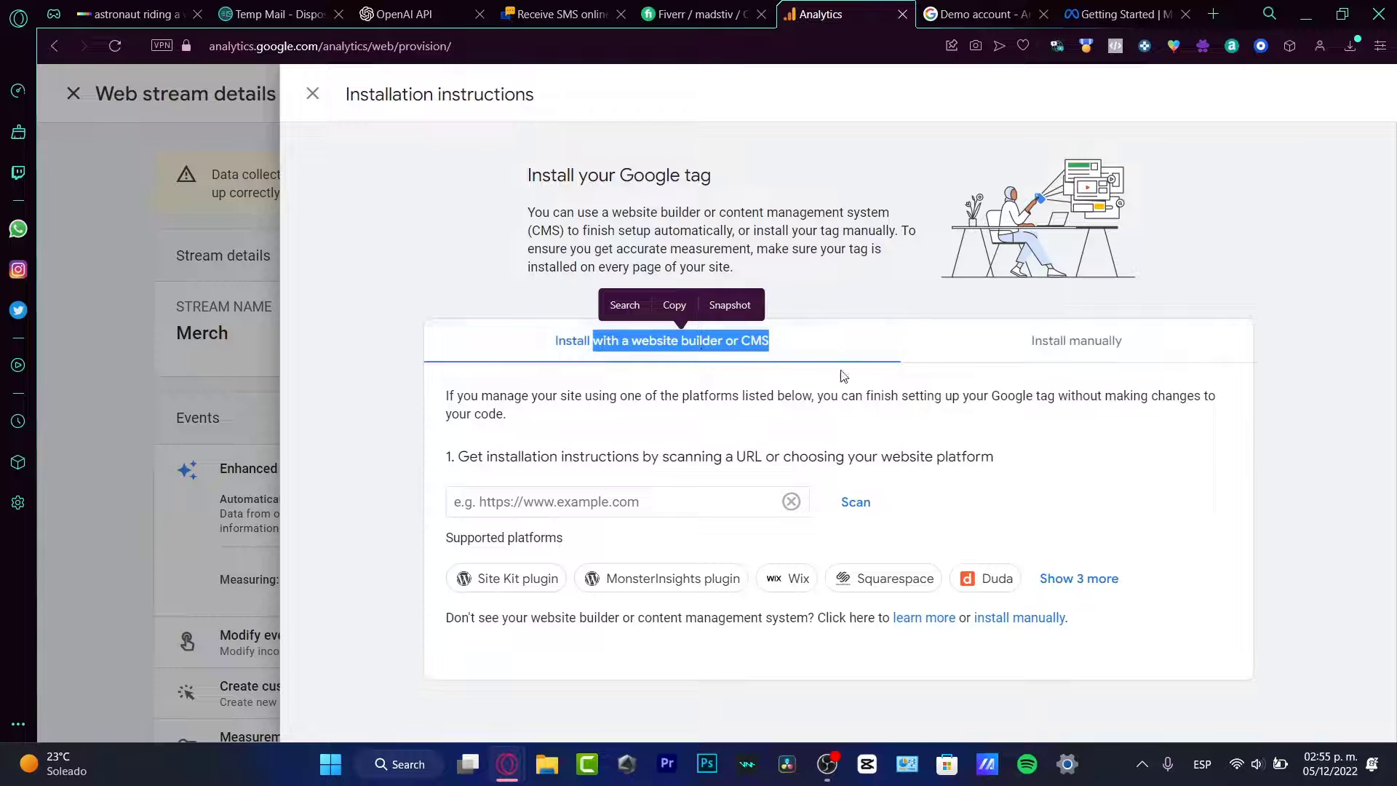
pyautogui.click(1014, 422)
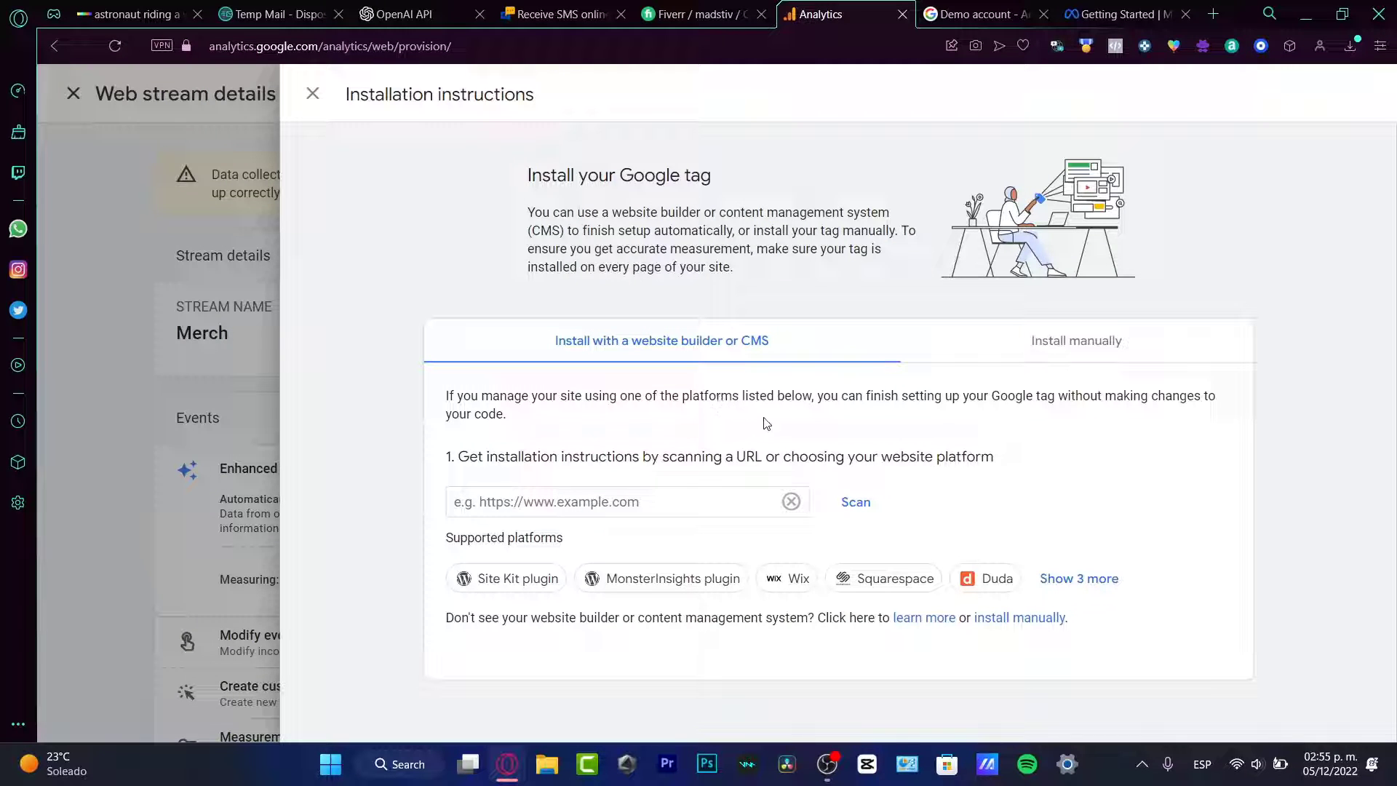
pyautogui.moveTo(988, 405); pyautogui.dragTo(1077, 411)
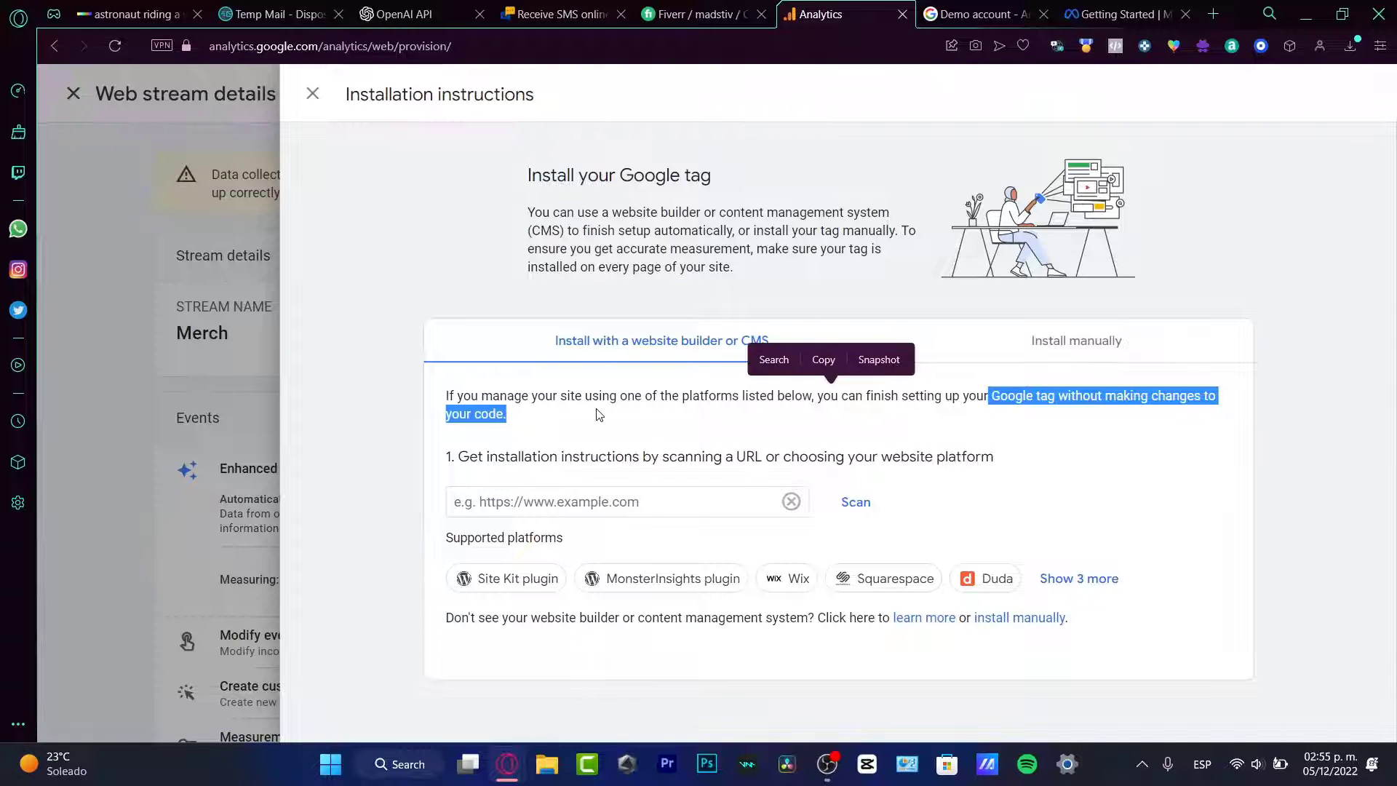
pyautogui.click(696, 449)
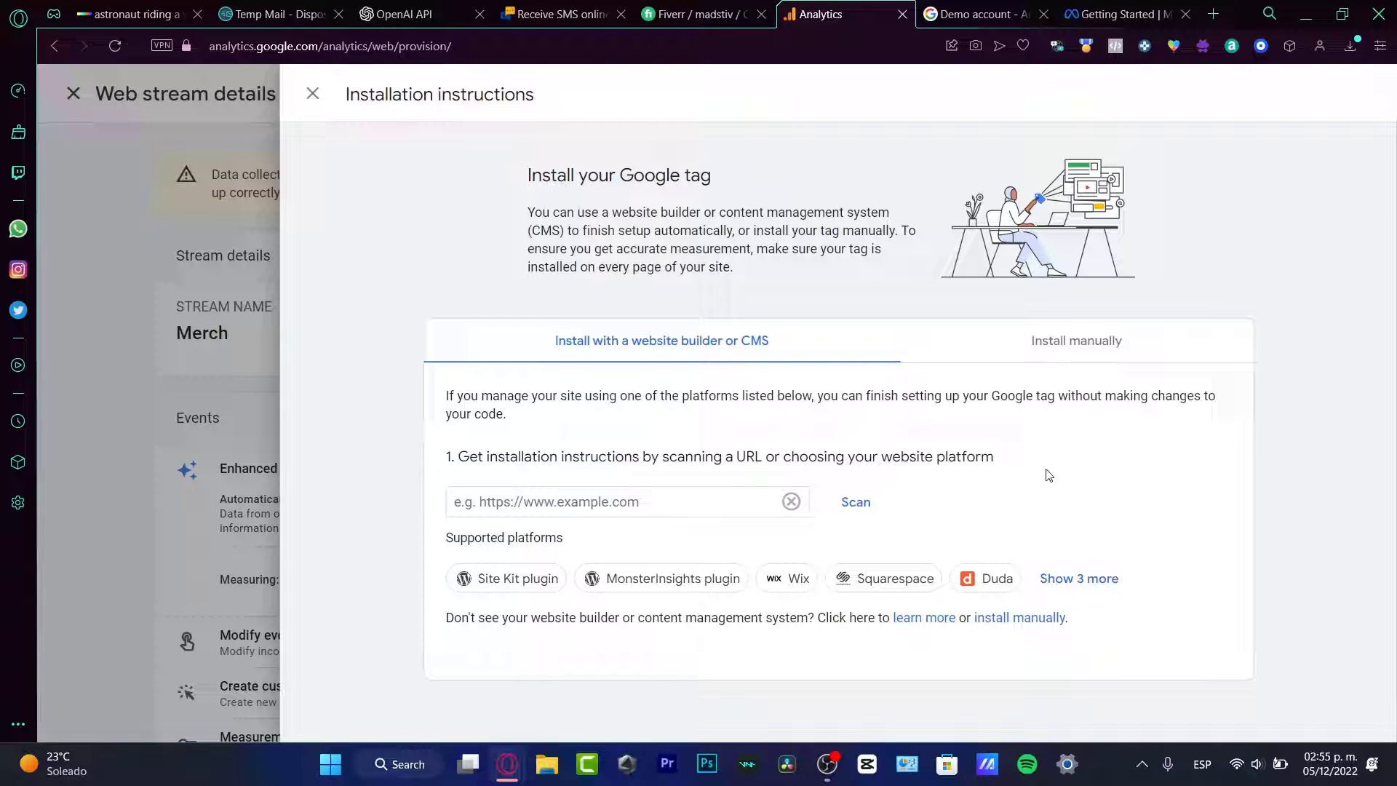
pyautogui.click(668, 506)
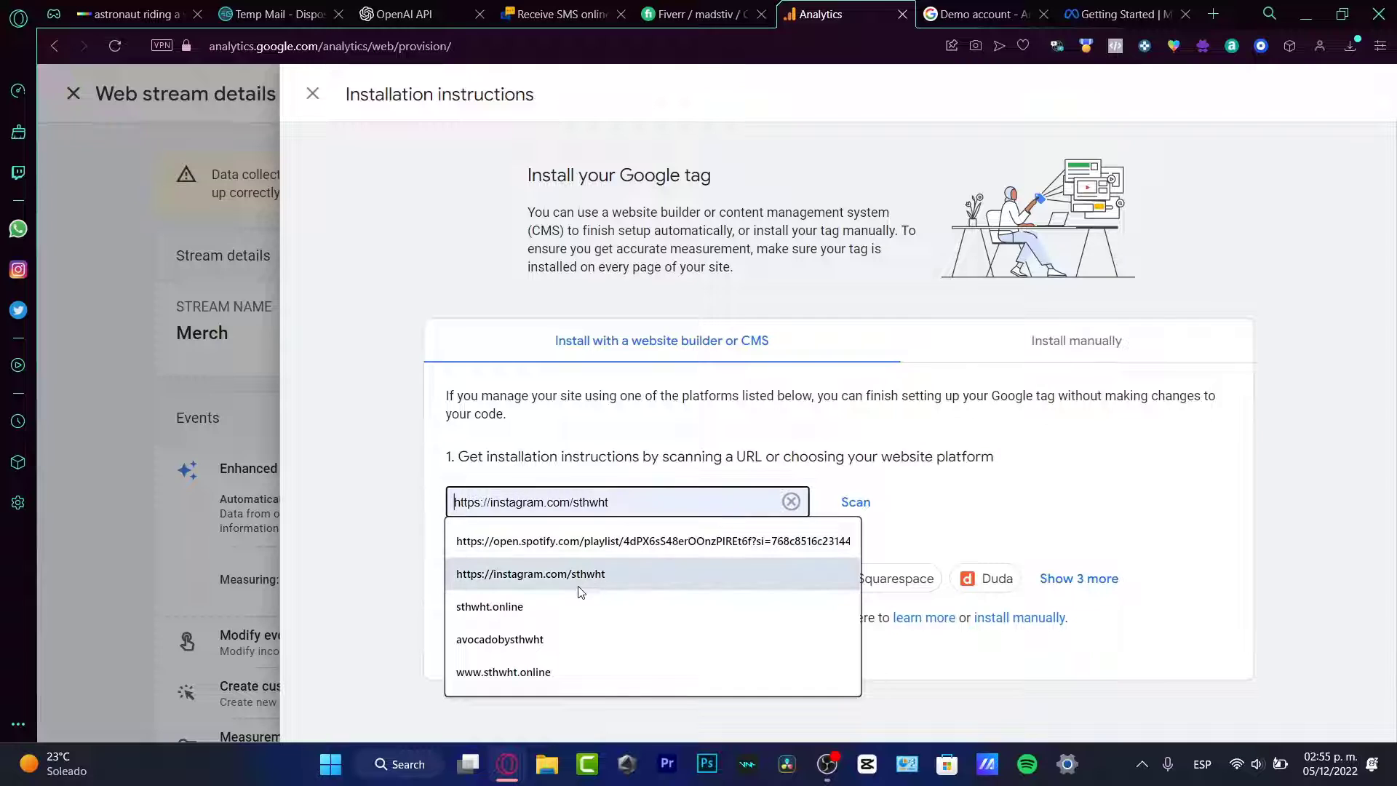
pyautogui.click(578, 604)
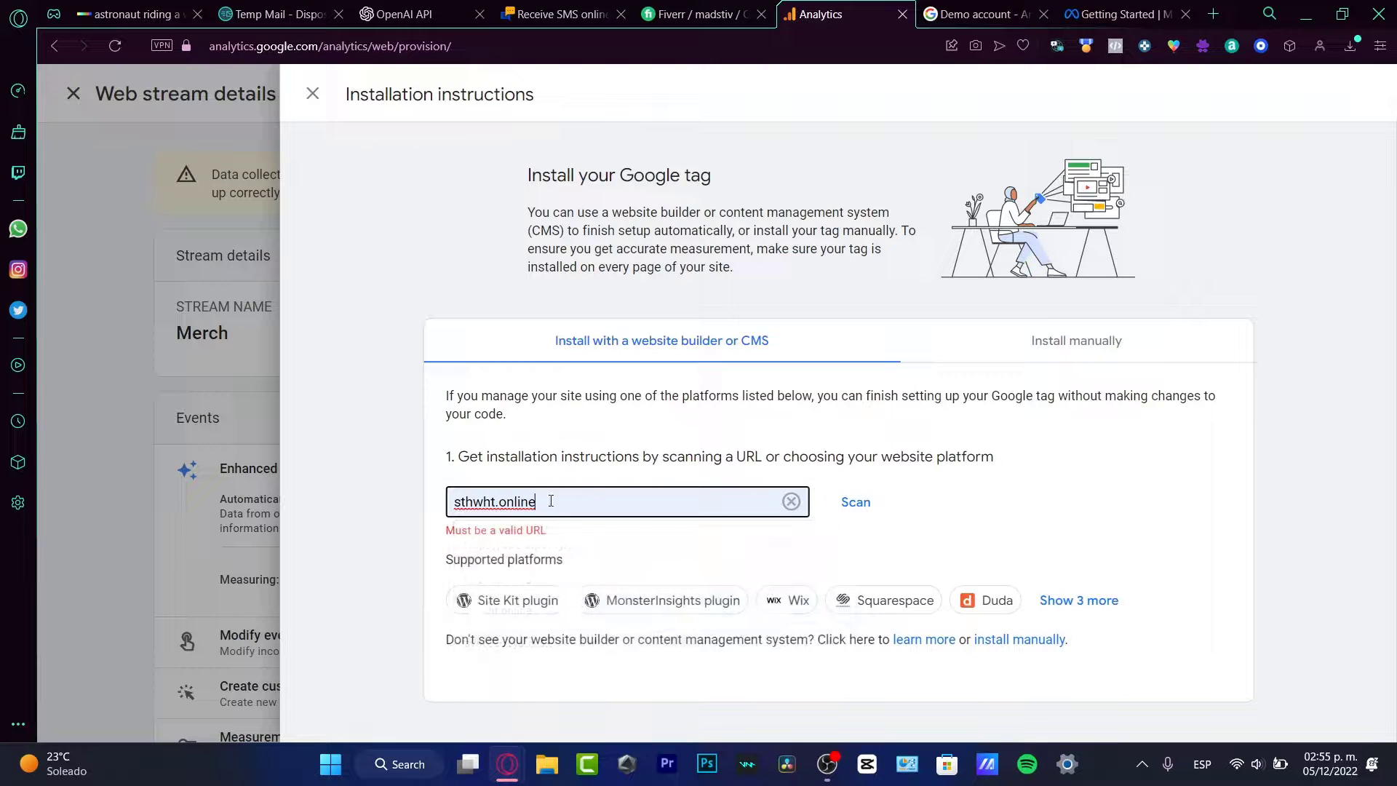
pyautogui.click(456, 502)
pyautogui.write('www.')
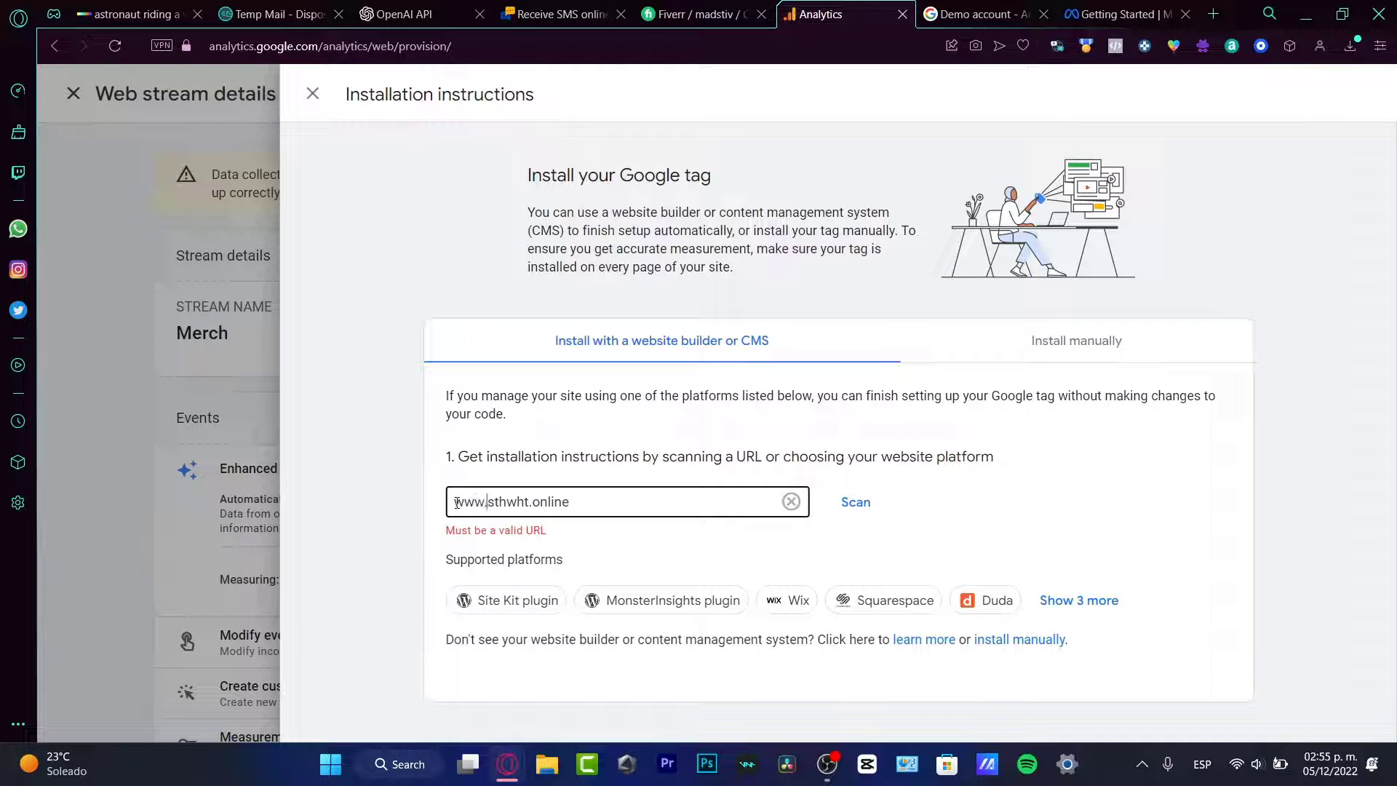
pyautogui.click(870, 512)
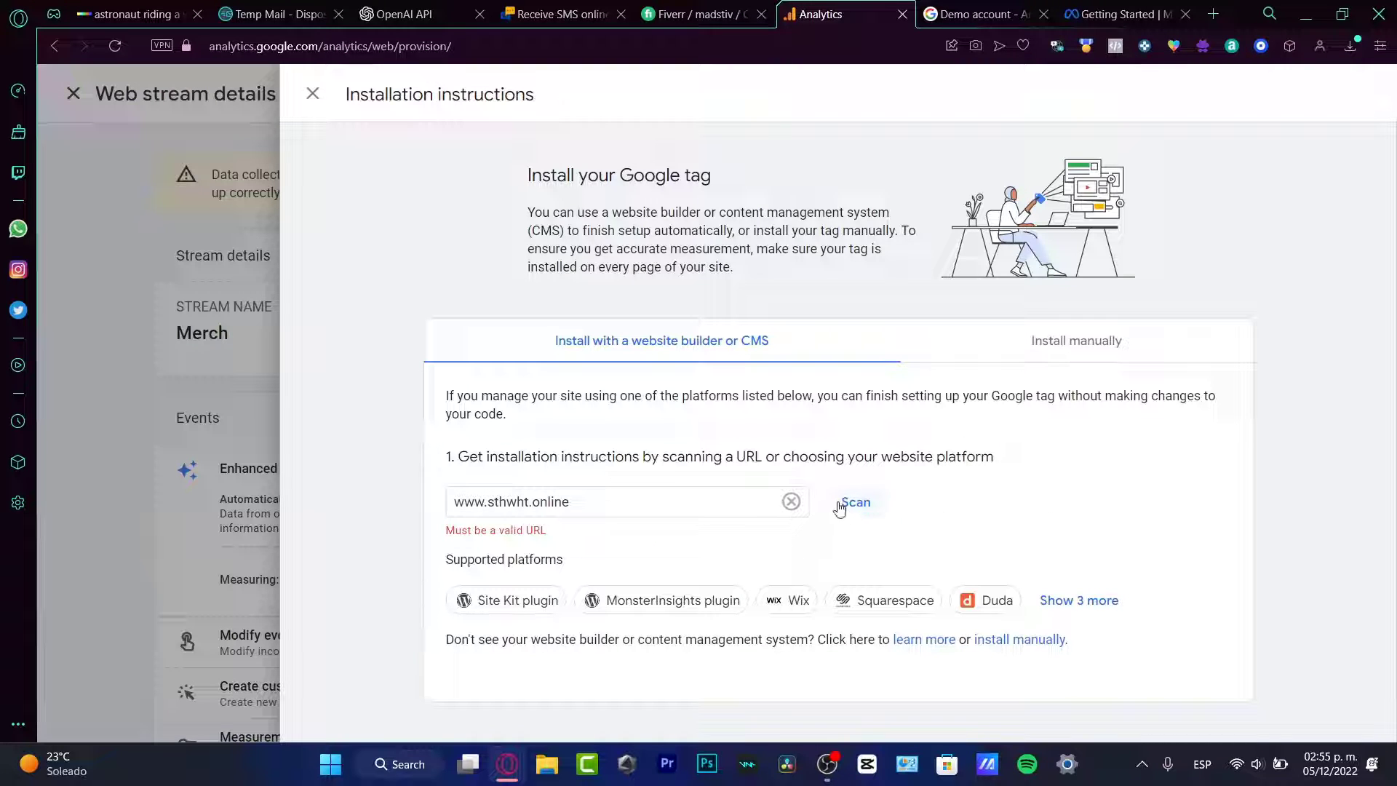
pyautogui.click(451, 506)
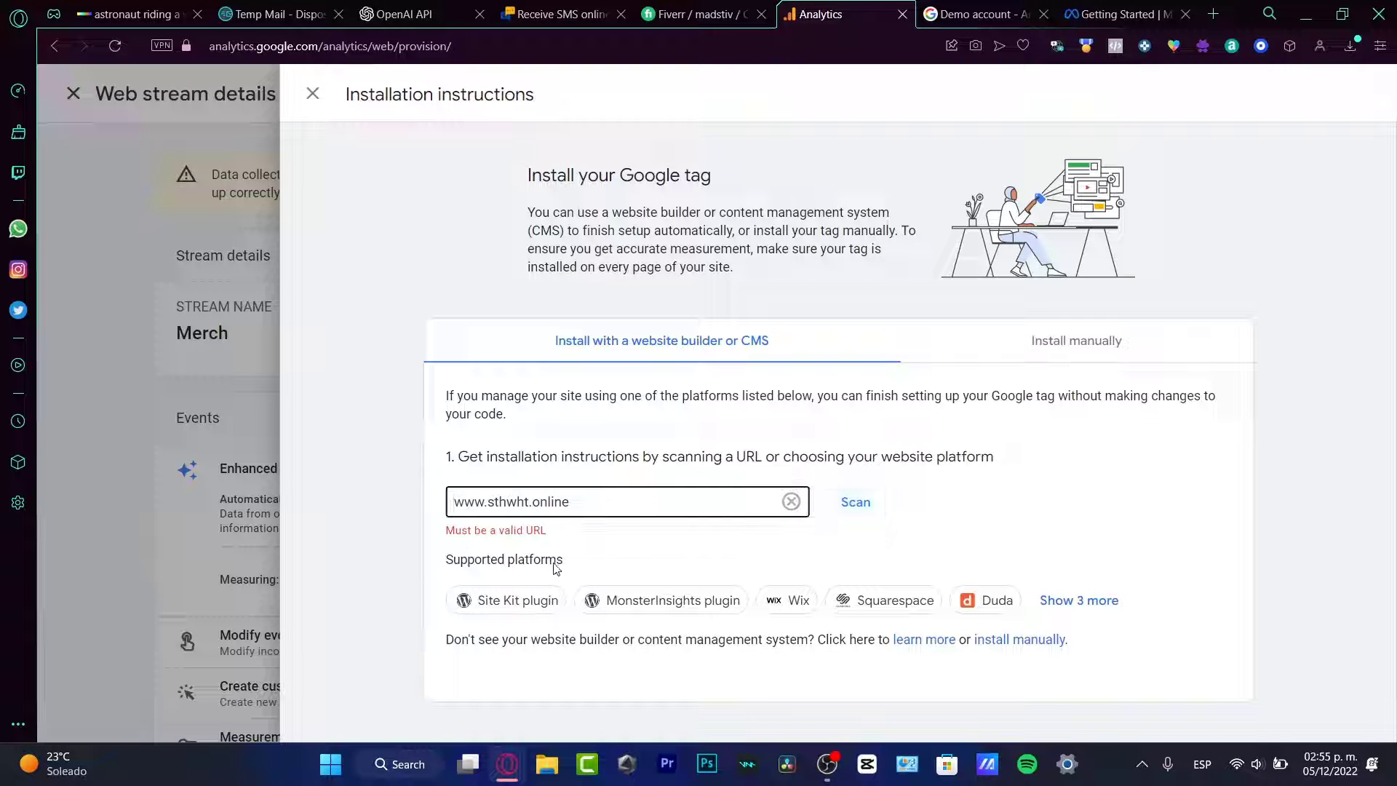
pyautogui.click(1067, 611)
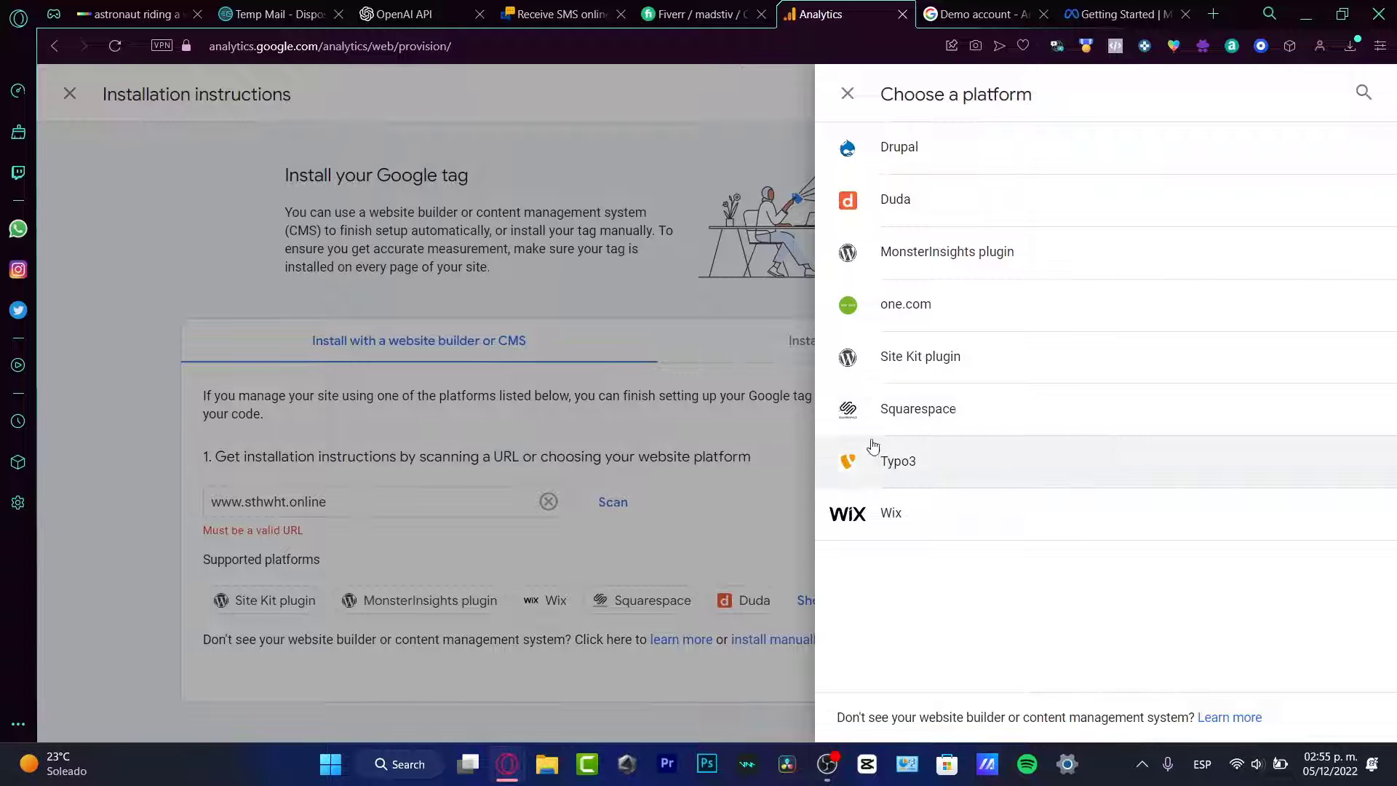
pyautogui.click(750, 479)
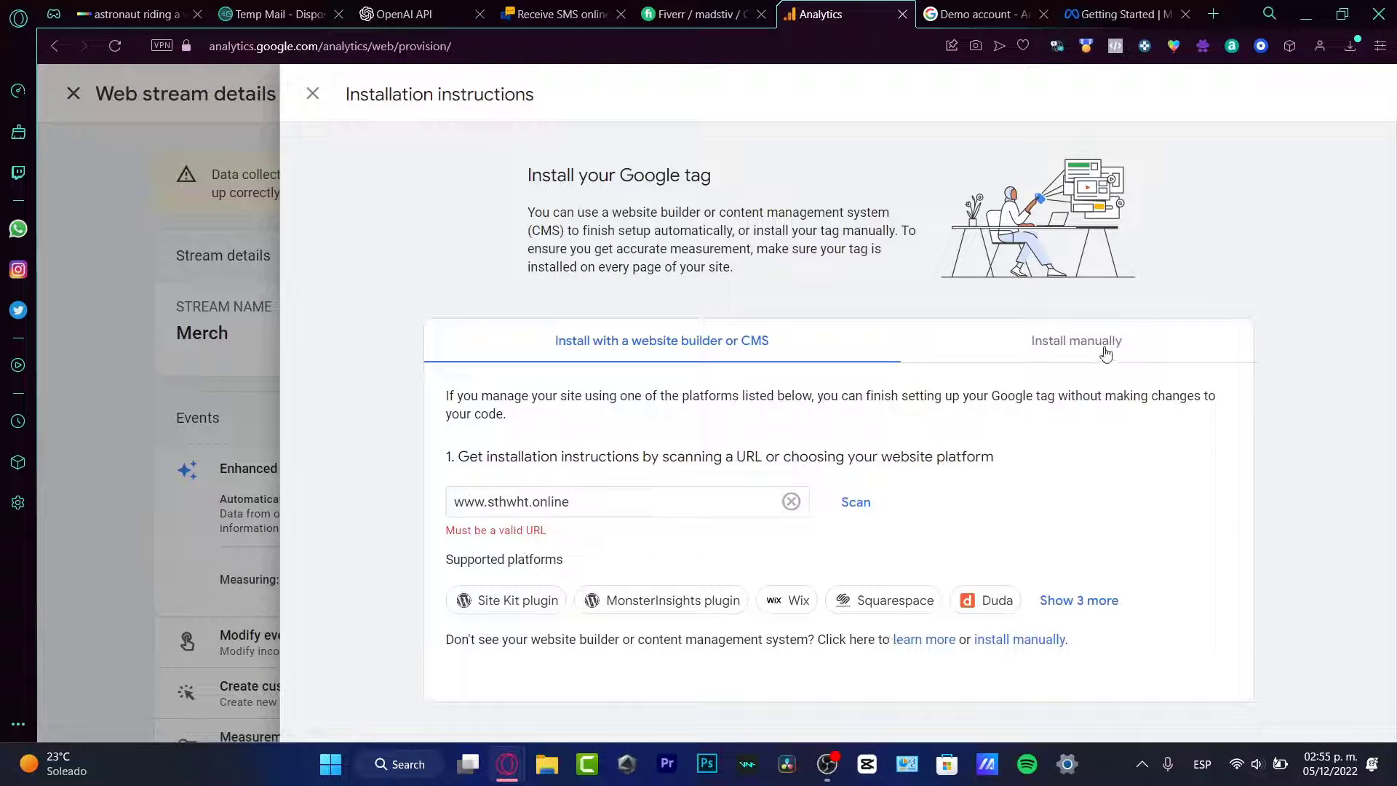
# Switch to manual installation and select the gtag.js snippet with measurement ID G-Z5XSQV3RVS.
pyautogui.moveTo(1095, 342); pyautogui.dragTo(1102, 342)
pyautogui.scroll(-1, 981, 479)
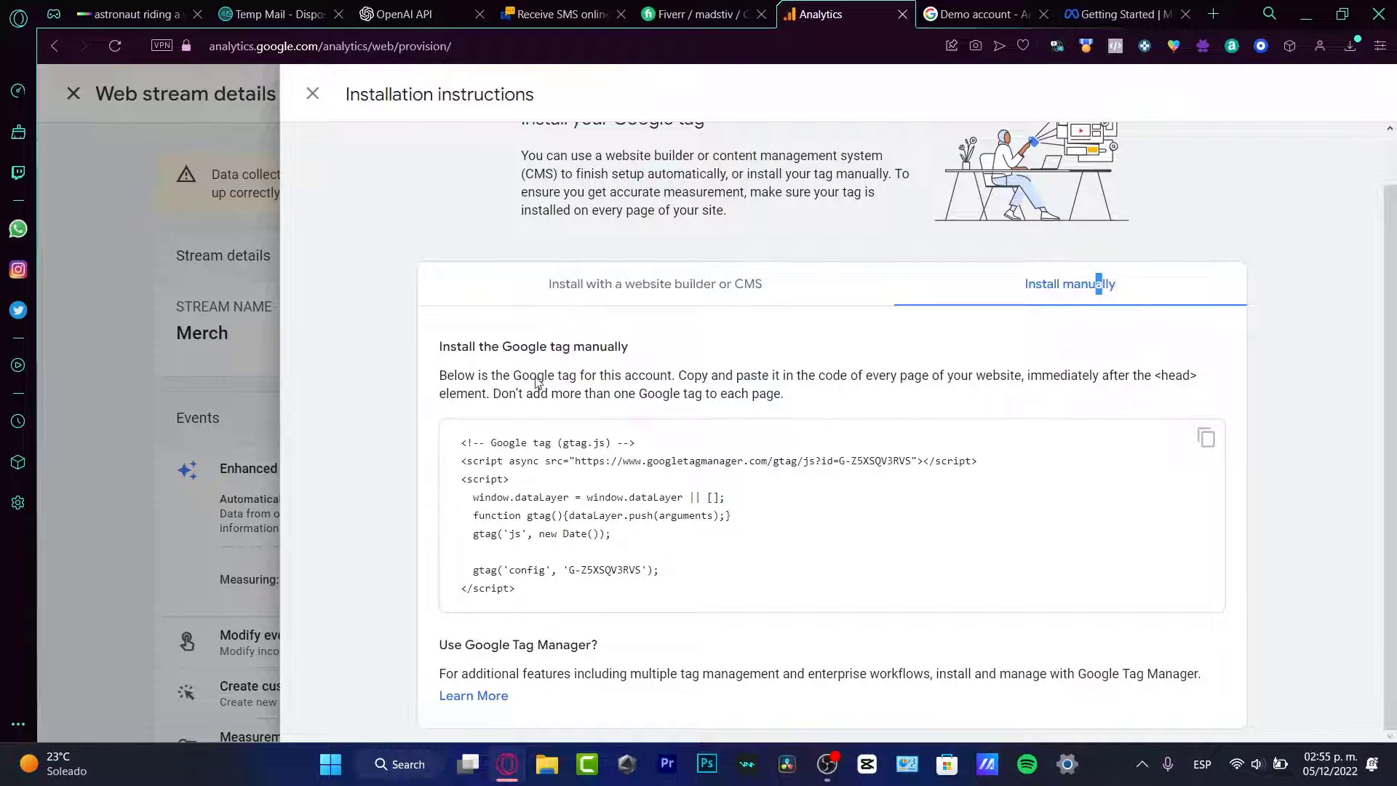
pyautogui.moveTo(489, 376); pyautogui.dragTo(793, 411)
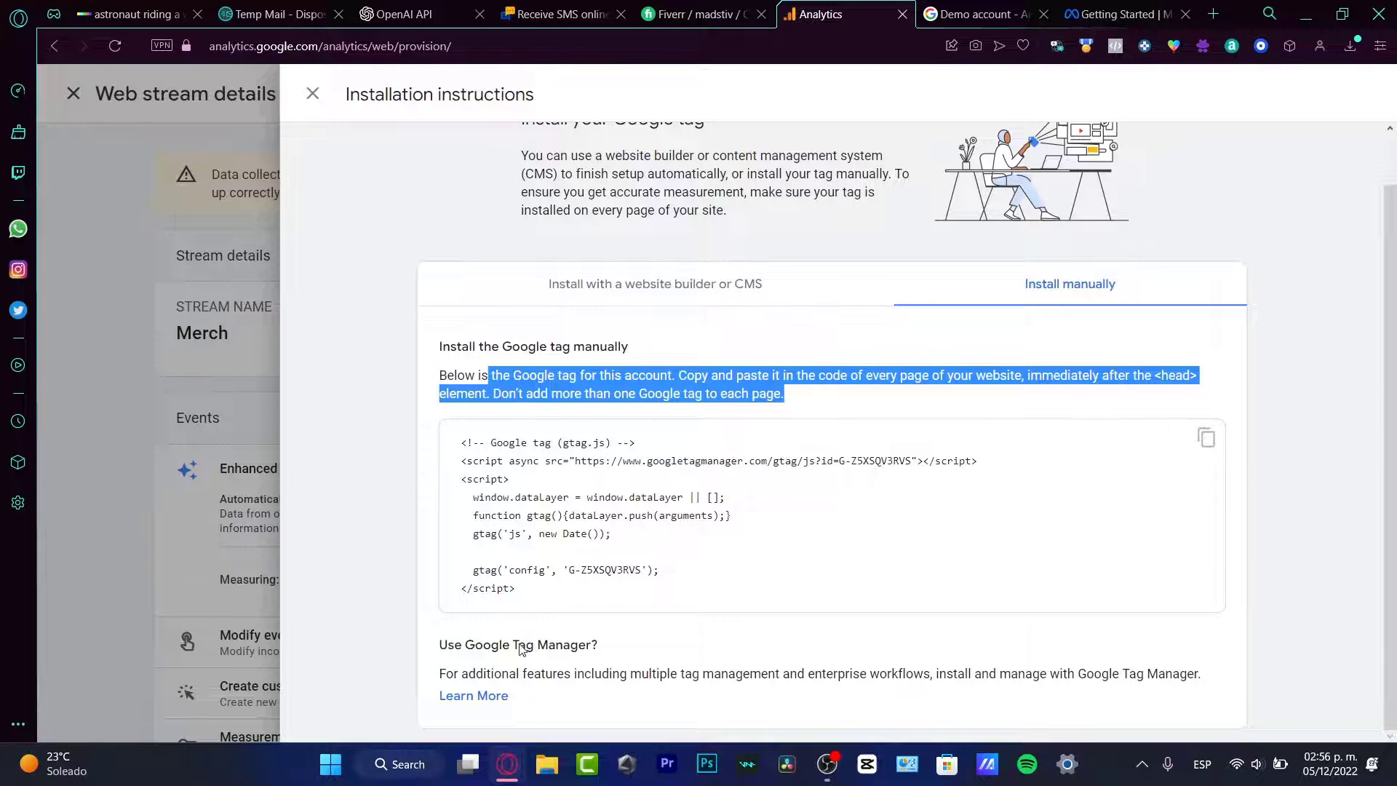
pyautogui.click(632, 575)
pyautogui.moveTo(568, 604); pyautogui.dragTo(424, 422)
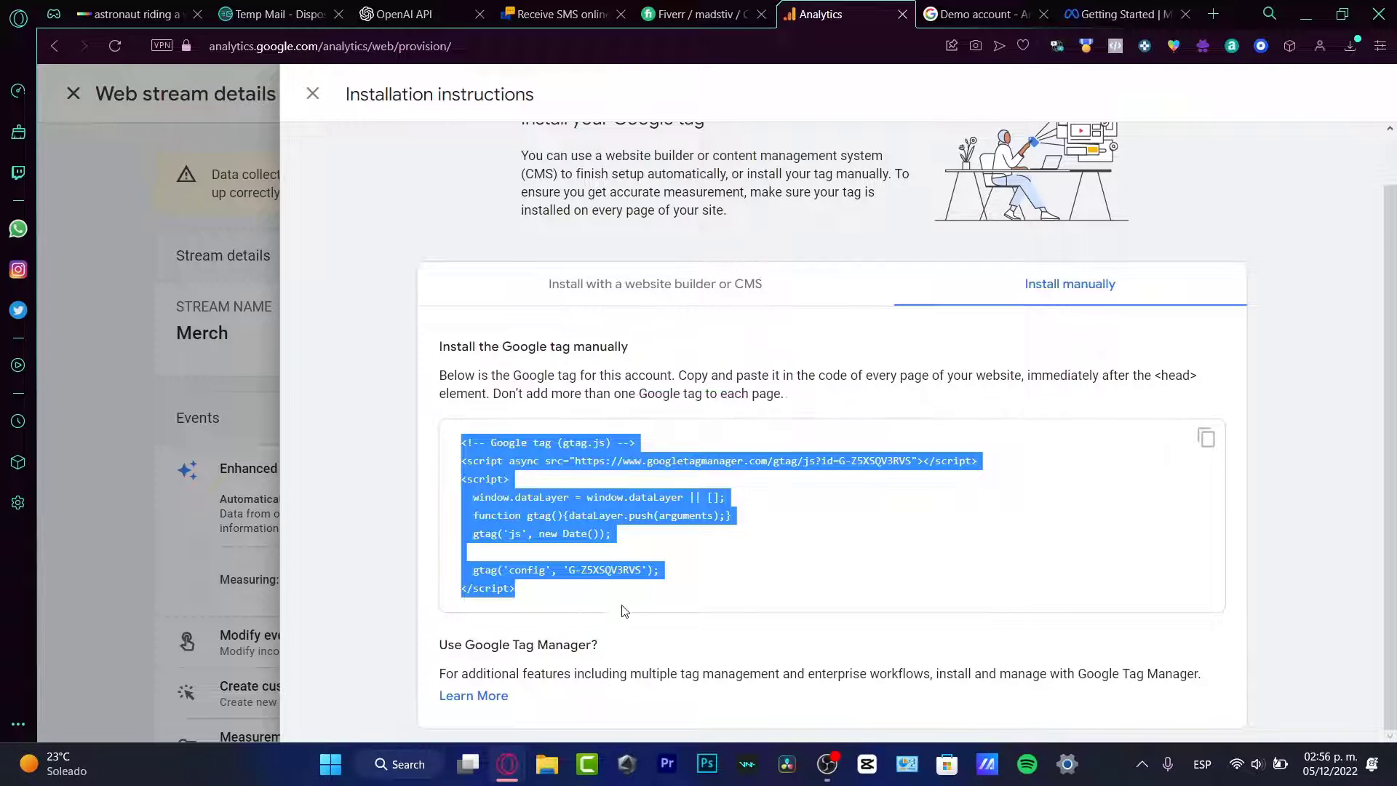
pyautogui.click(590, 603)
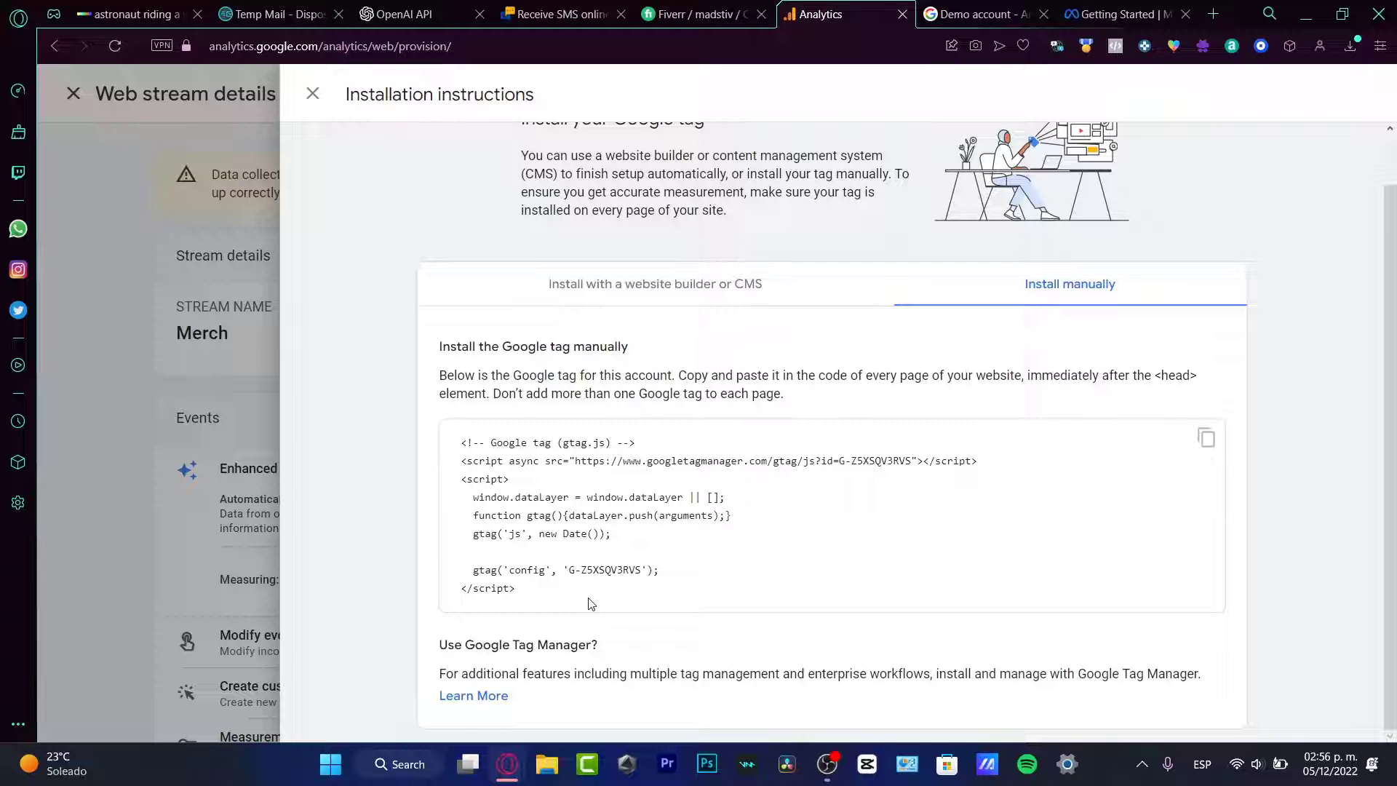
pyautogui.click(646, 286)
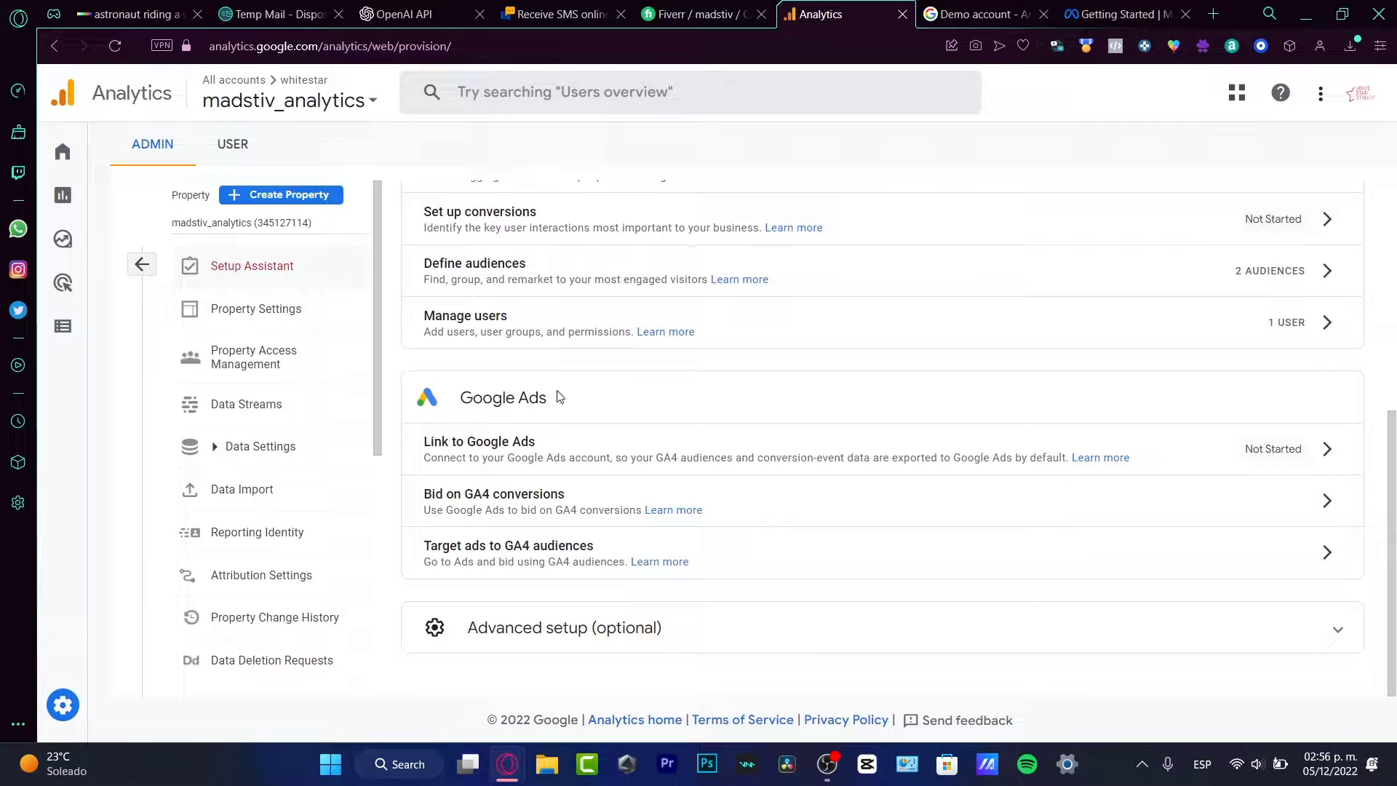
# Expand Advanced setup (optional) to show Link to BigQuery and Set up User-ID.
pyautogui.moveTo(559, 398); pyautogui.dragTo(473, 400)
pyautogui.scroll(4, 633, 418)
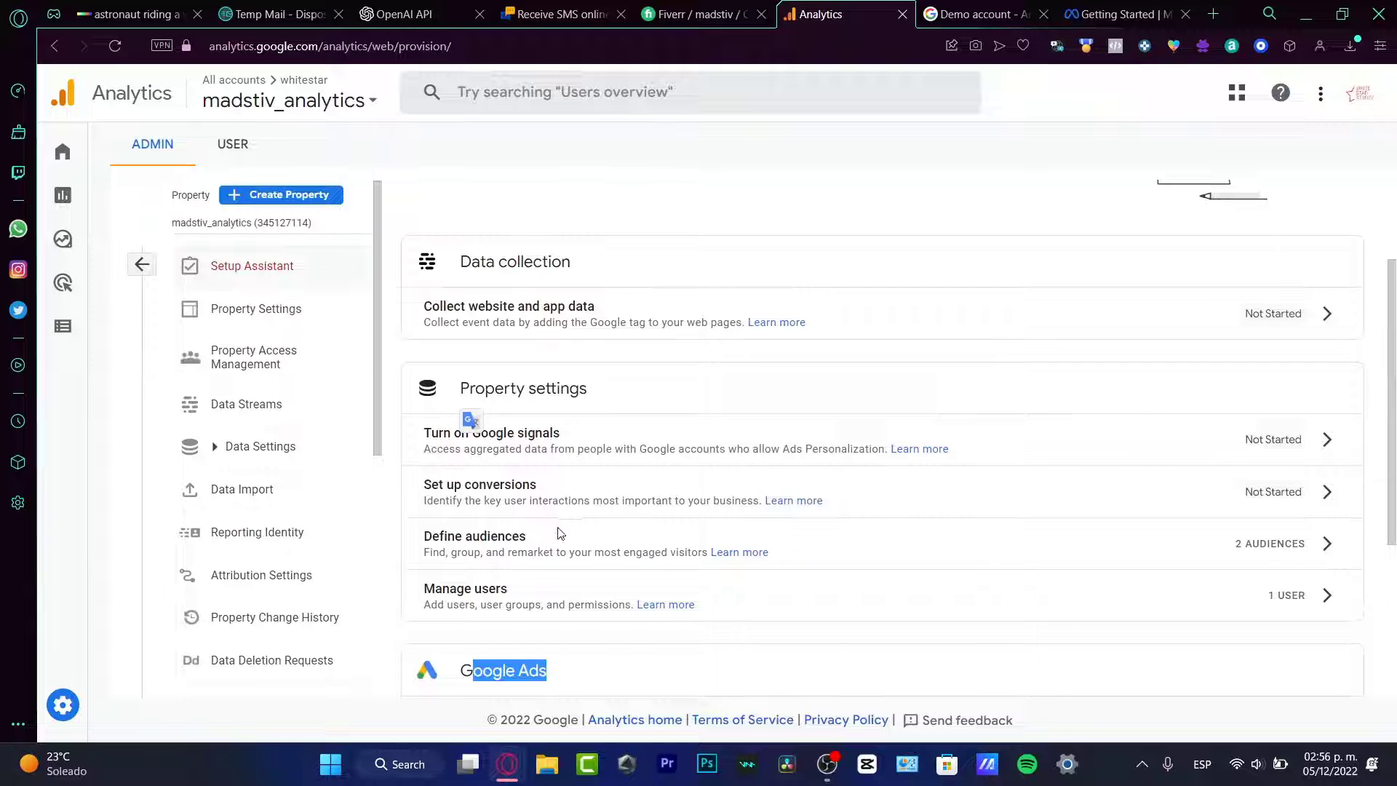
pyautogui.scroll(-4, 571, 545)
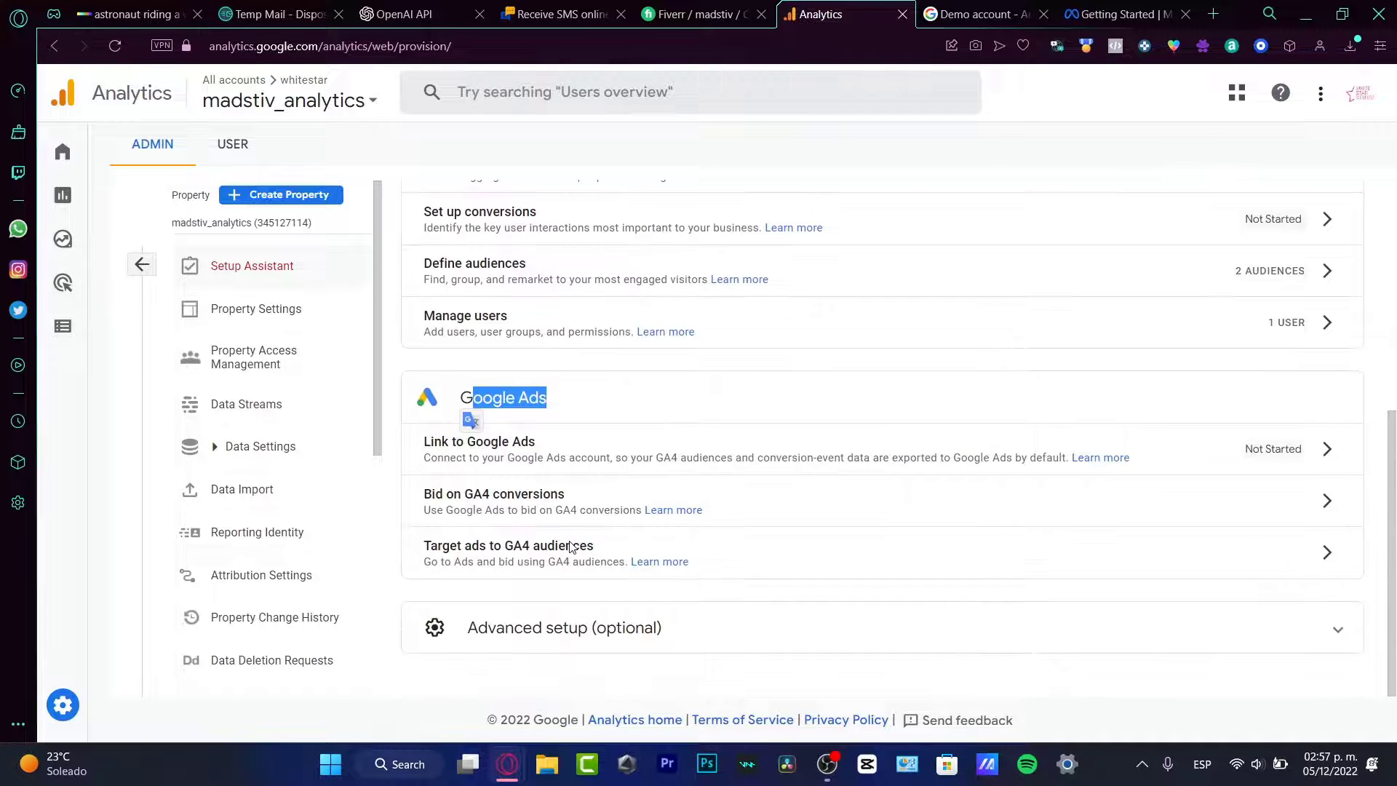
pyautogui.click(487, 552)
pyautogui.moveTo(487, 552); pyautogui.dragTo(425, 551)
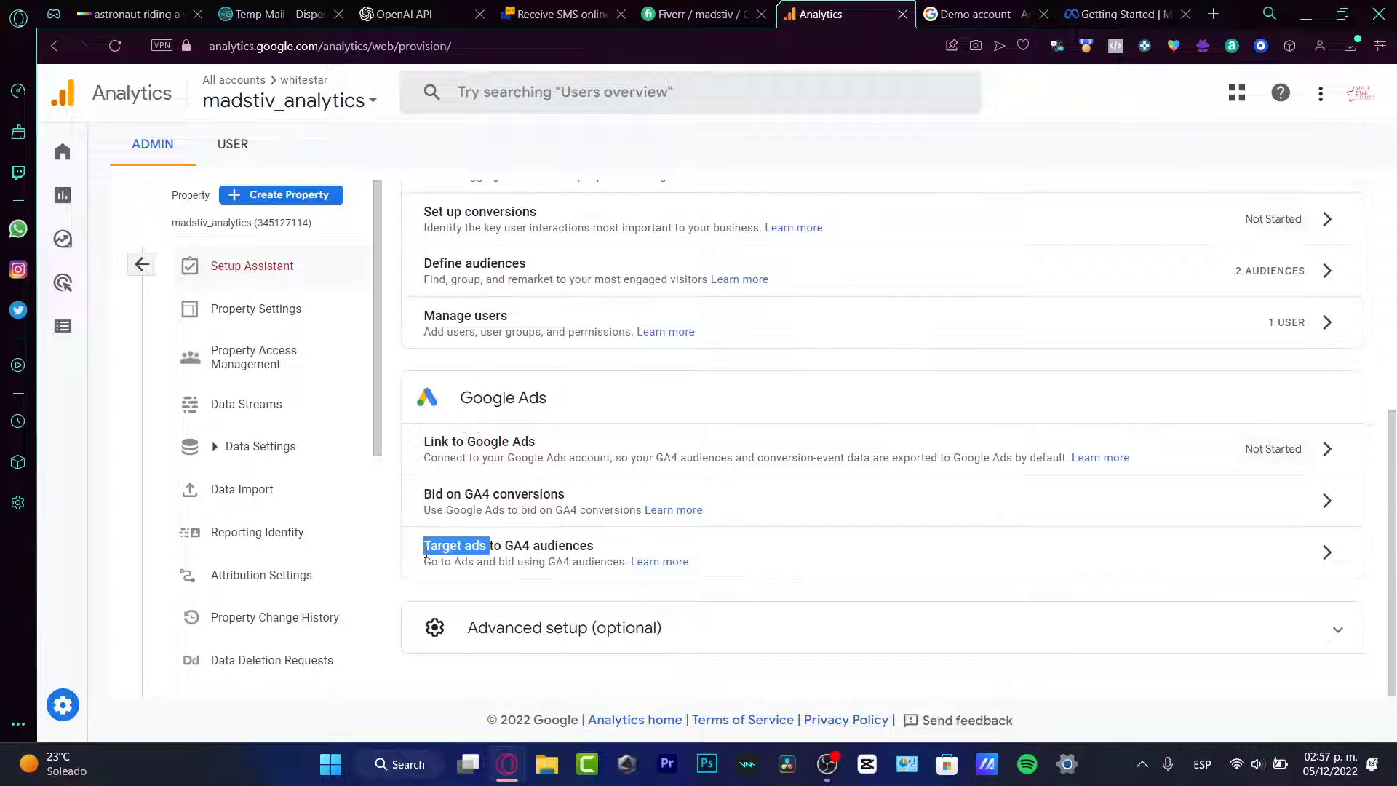
pyautogui.click(728, 615)
pyautogui.scroll(-3, 735, 574)
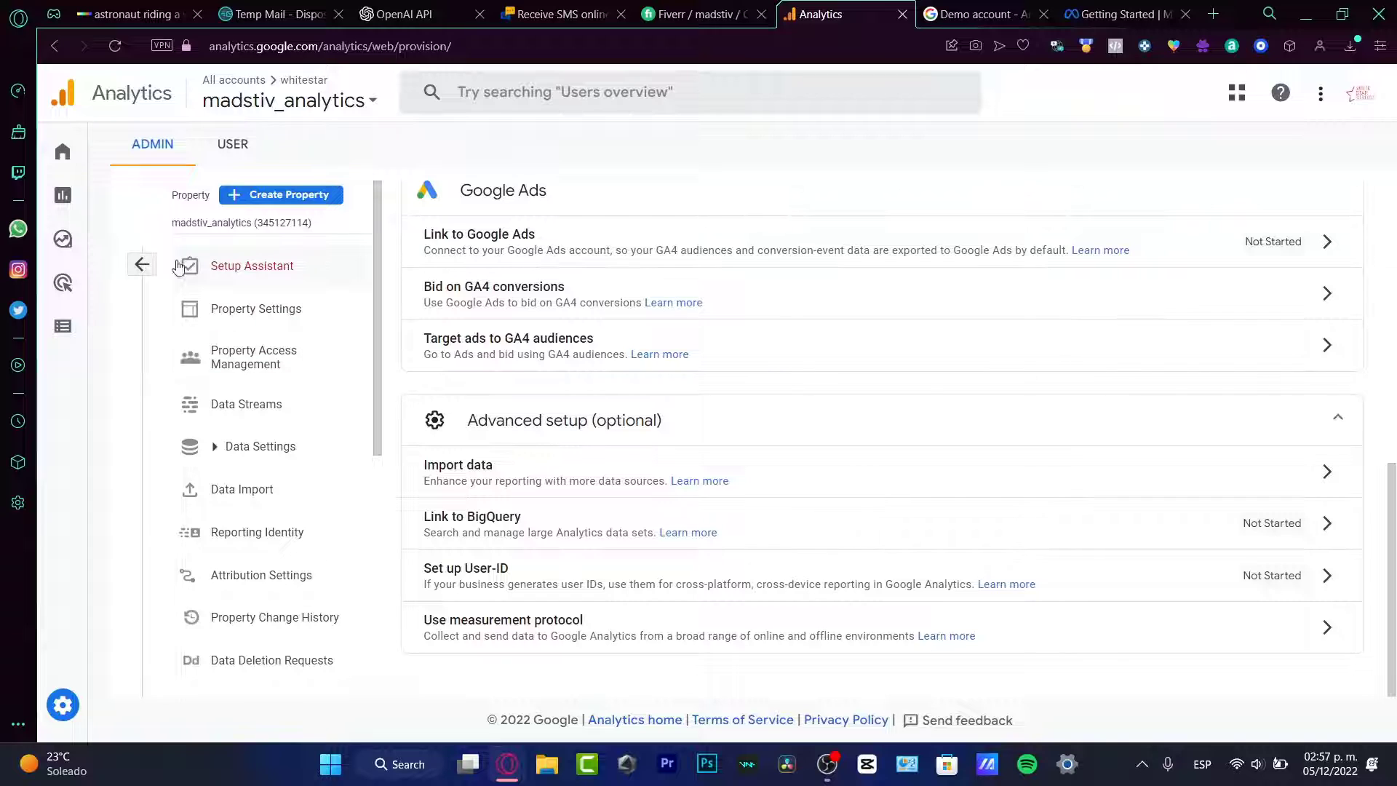
pyautogui.moveTo(132, 197)
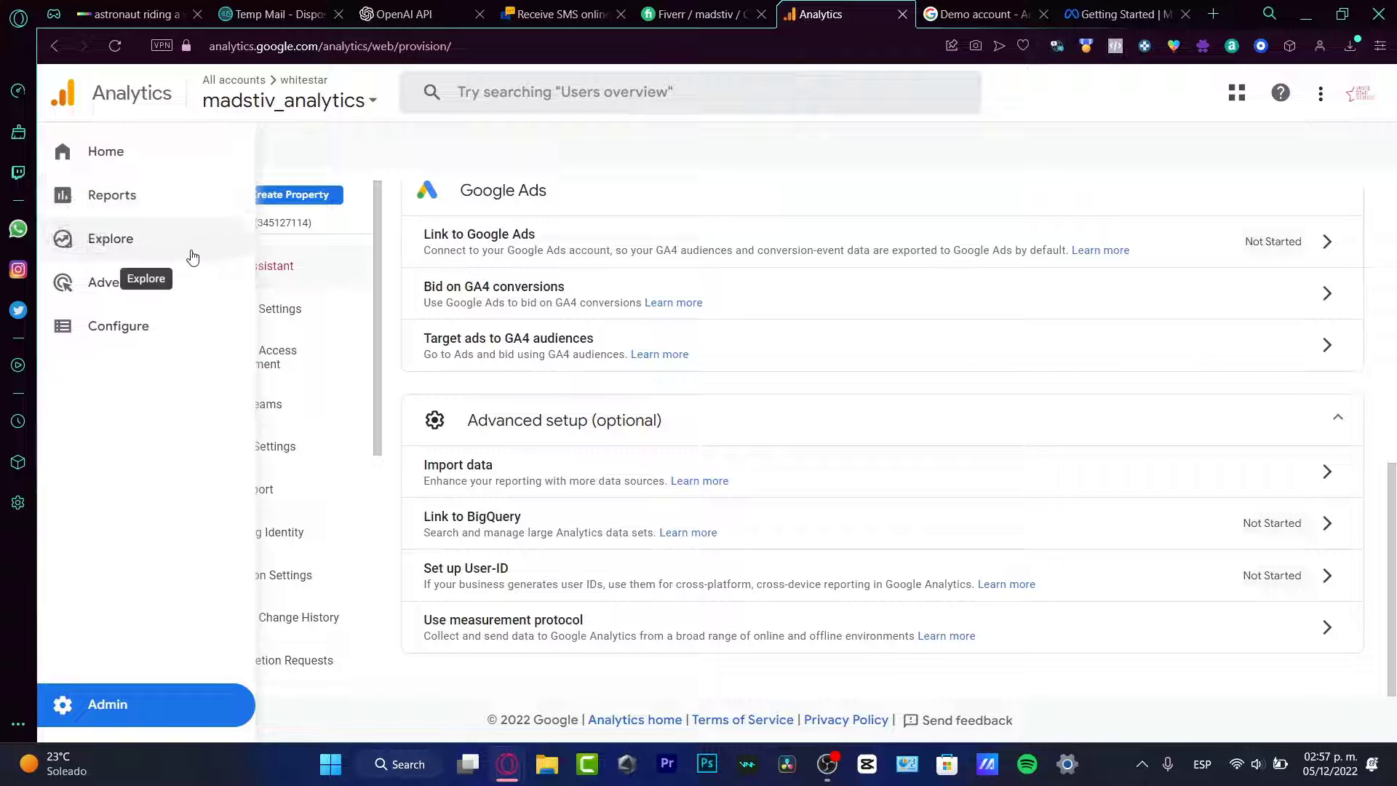